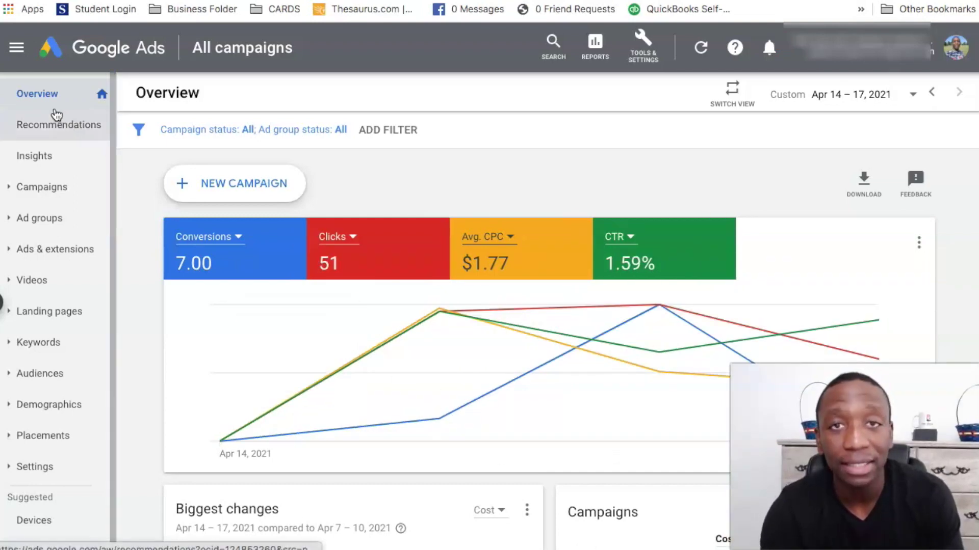
Step: Confirm 'Tag the URL' auto-tagging is enabled in Google Ads account settings, leaving it unchanged
{"action": "scroll", "coordinate": [51, 222], "scroll_direction": "down", "scroll_amount": 1}
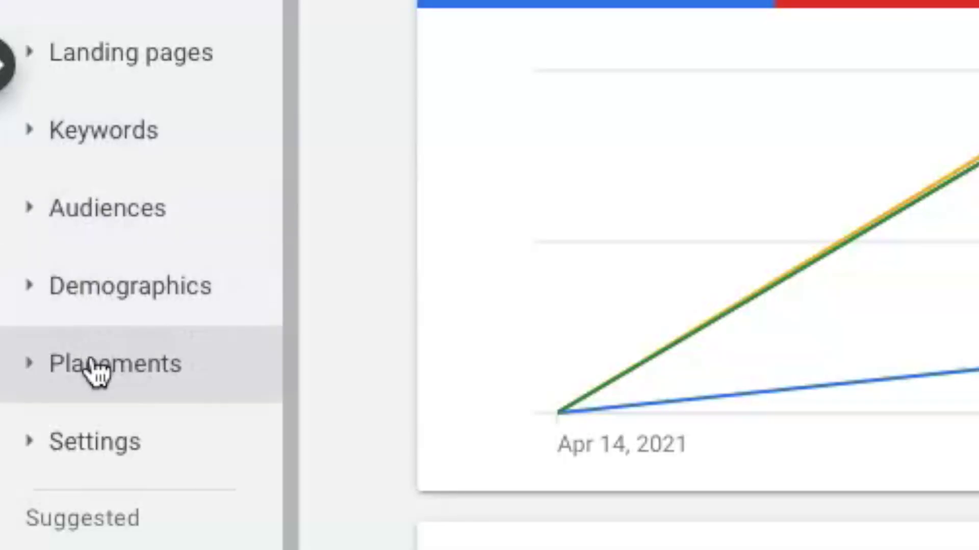
{"action": "left_click", "coordinate": [100, 448]}
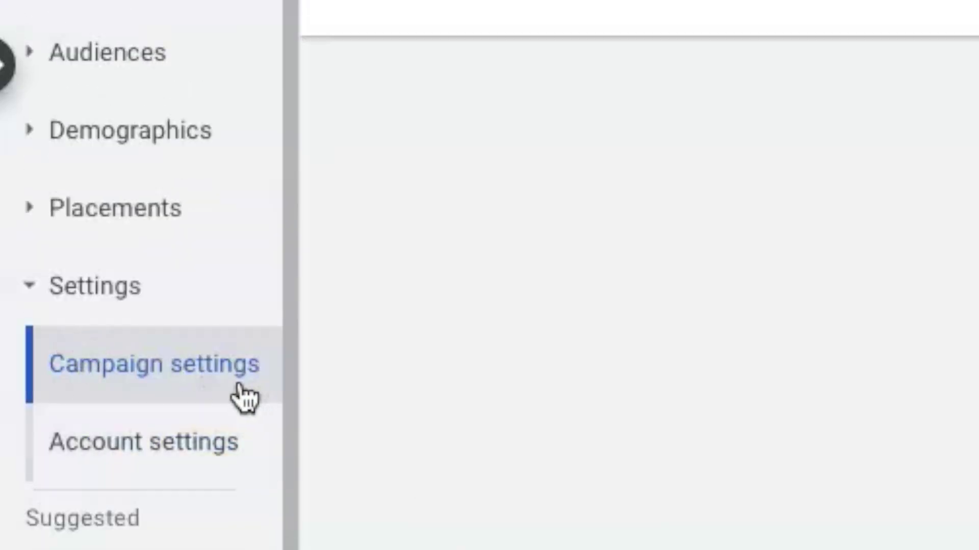
{"action": "left_click", "coordinate": [136, 451]}
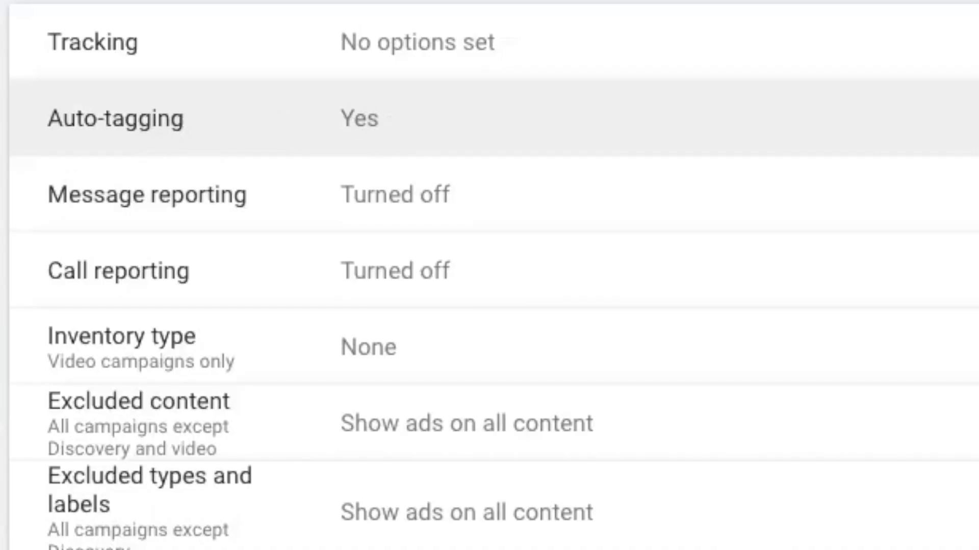
{"action": "left_click", "coordinate": [448, 109]}
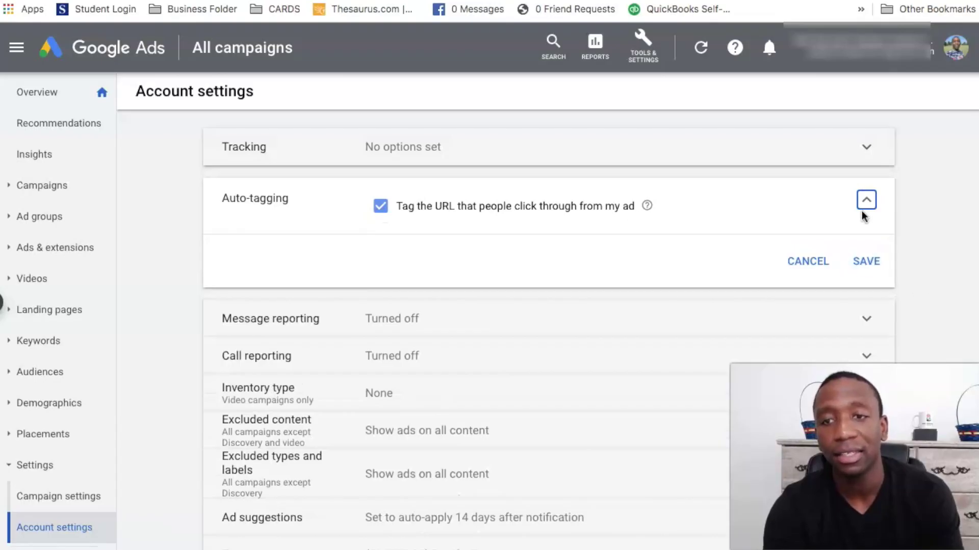
{"action": "left_click", "coordinate": [864, 210]}
{"action": "scroll", "coordinate": [474, 354], "scroll_direction": "down", "scroll_amount": 3}
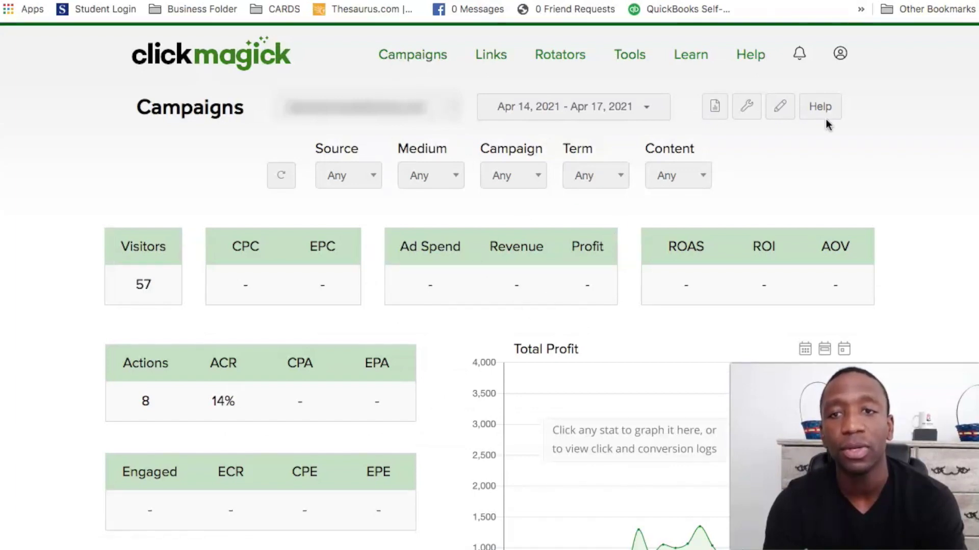
{"action": "left_click", "coordinate": [784, 108]}
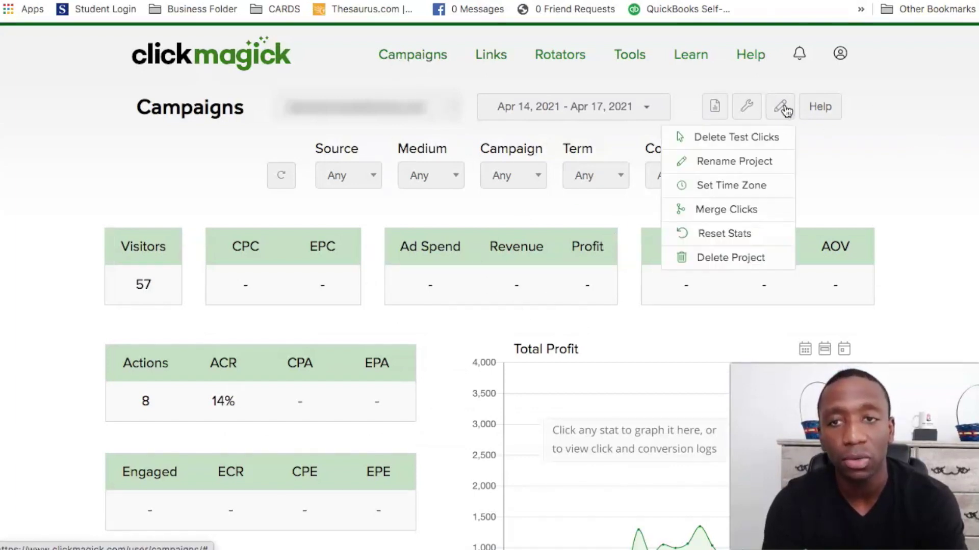
{"action": "left_click", "coordinate": [727, 187]}
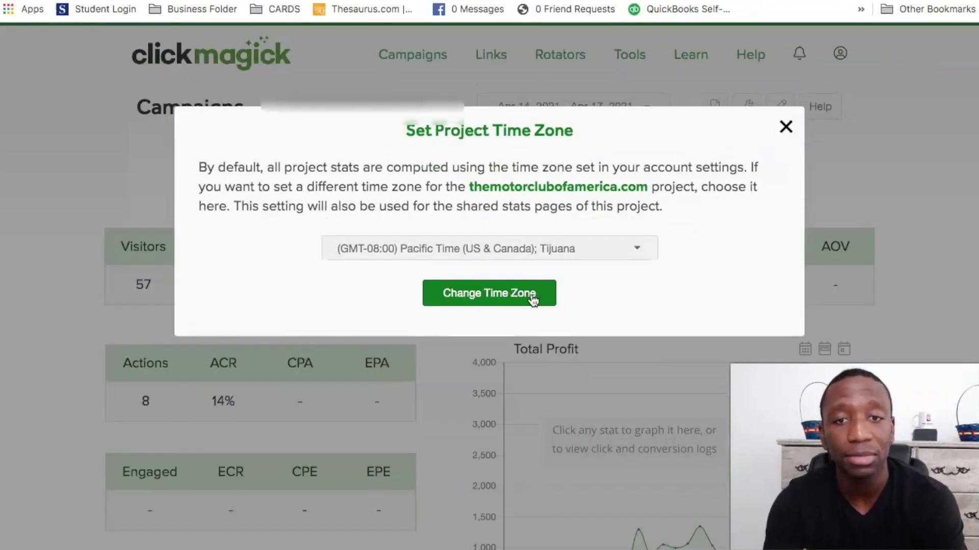
{"action": "left_click", "coordinate": [786, 127]}
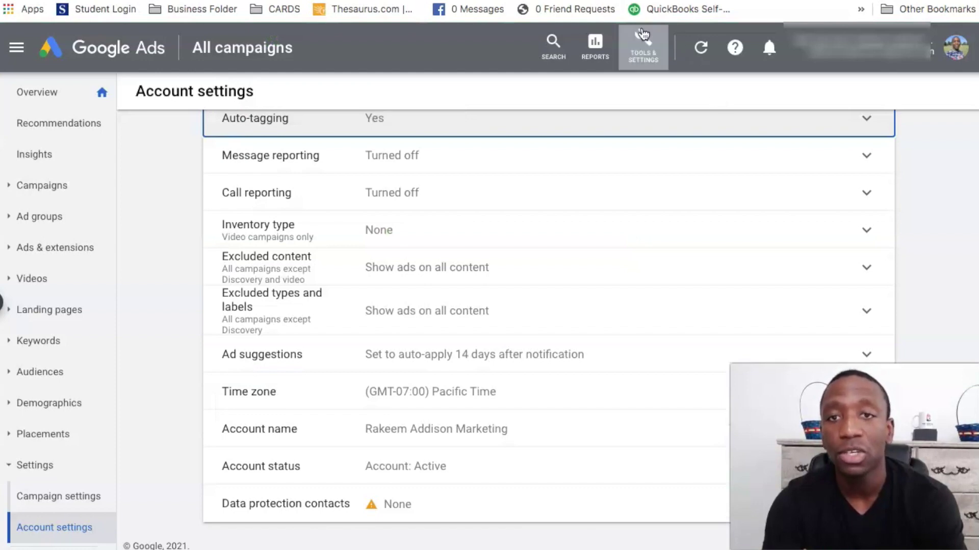
Step: Go to the Conversions page under Tools & Settings > Measurement
{"action": "left_click", "coordinate": [641, 45]}
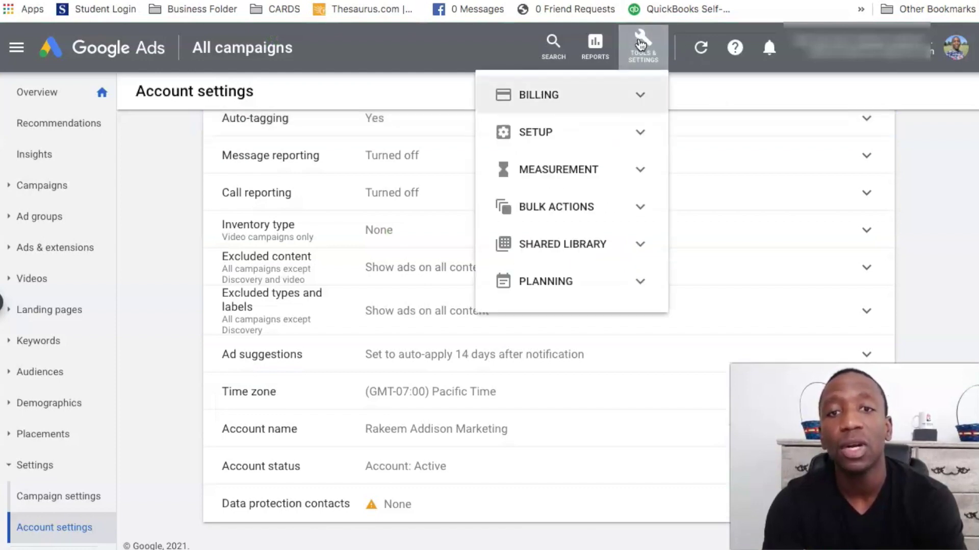
{"action": "left_click", "coordinate": [639, 171]}
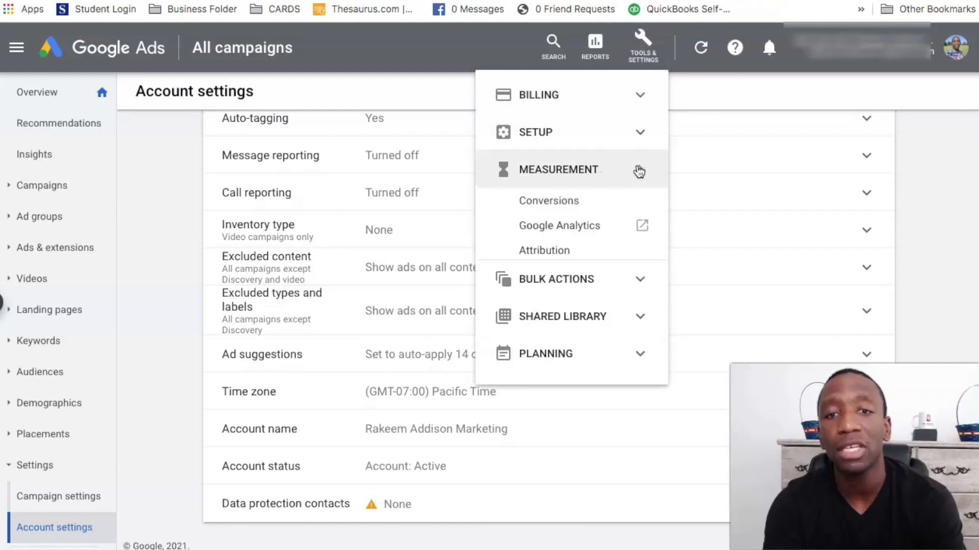
{"action": "left_click", "coordinate": [544, 201]}
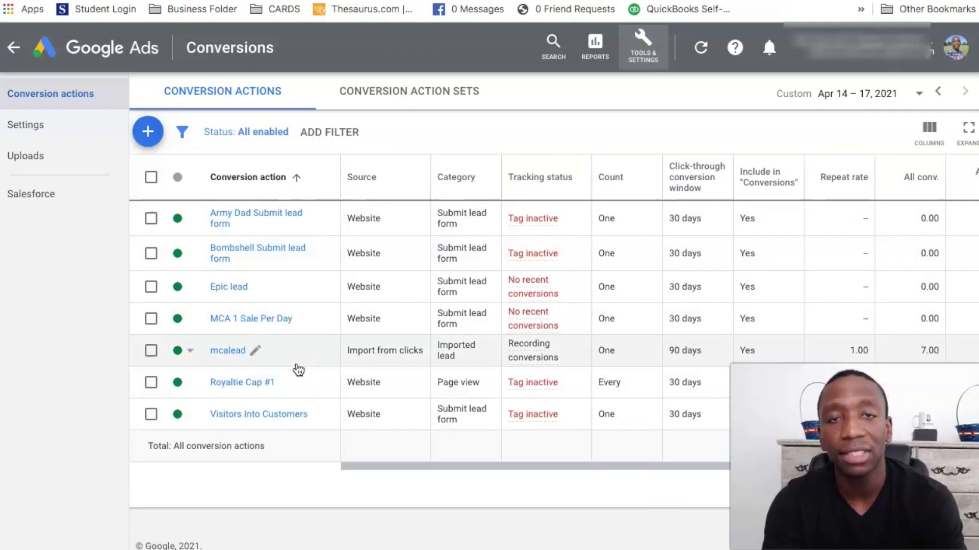
Step: Start a new conversion action that imports conversions from clicks via other data sources or CRMs
{"action": "left_click", "coordinate": [146, 132]}
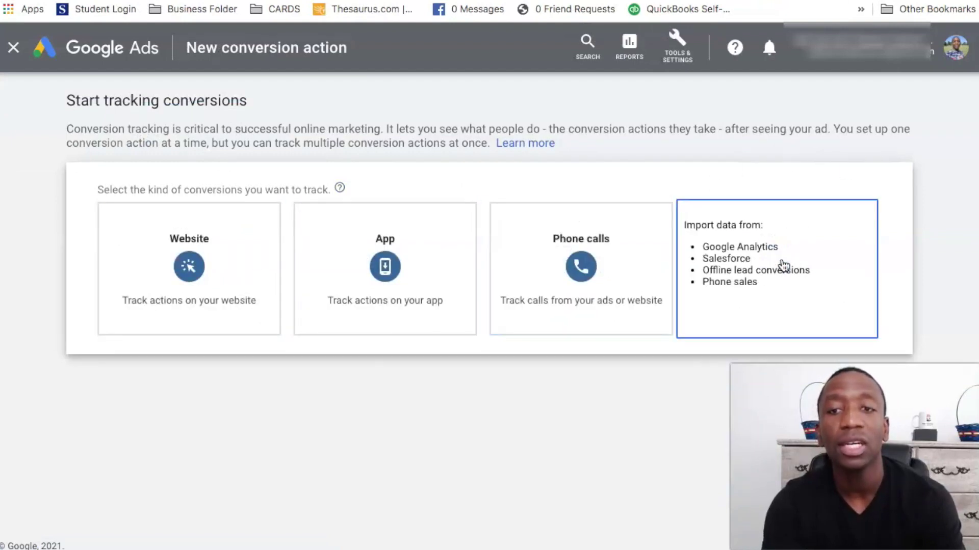
{"action": "left_click", "coordinate": [782, 267]}
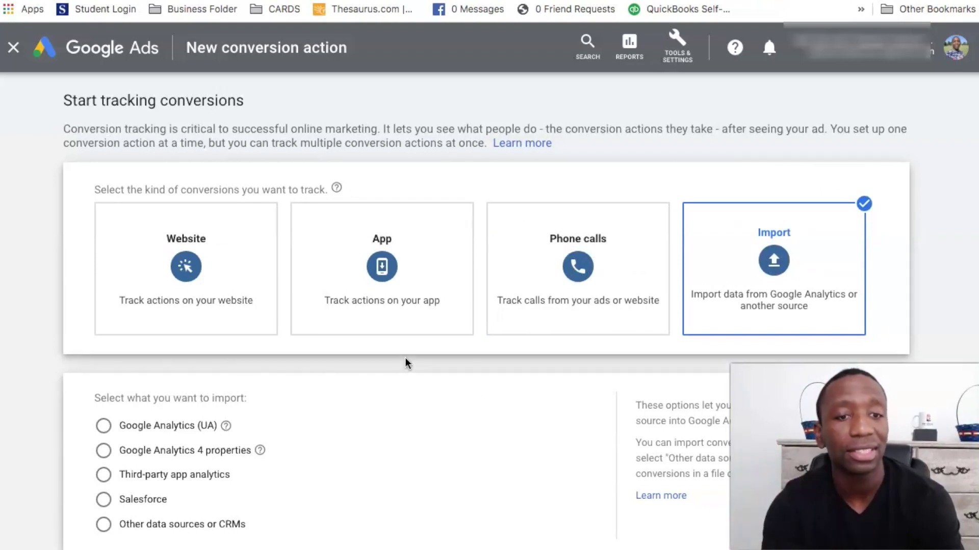
{"action": "scroll", "coordinate": [406, 359], "scroll_direction": "down", "scroll_amount": 3}
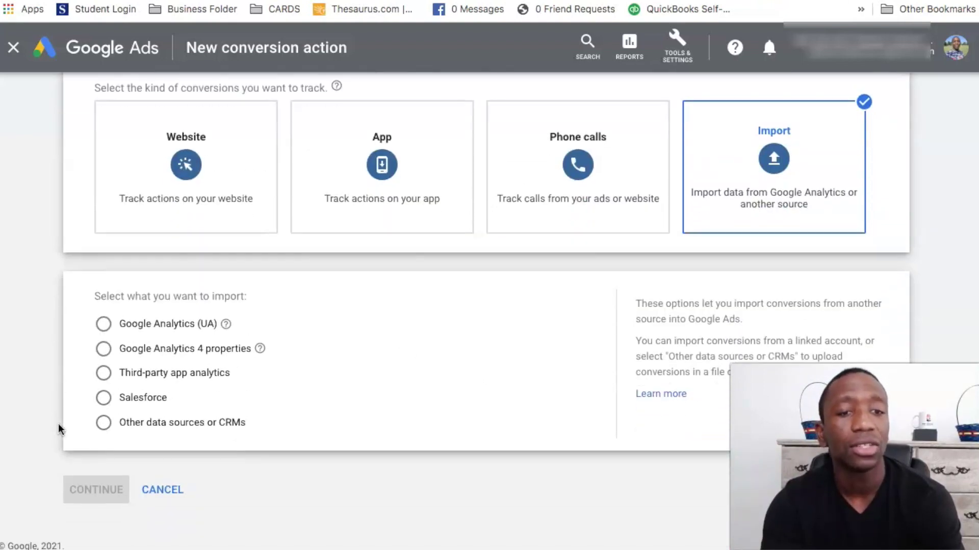
{"action": "left_click", "coordinate": [103, 423]}
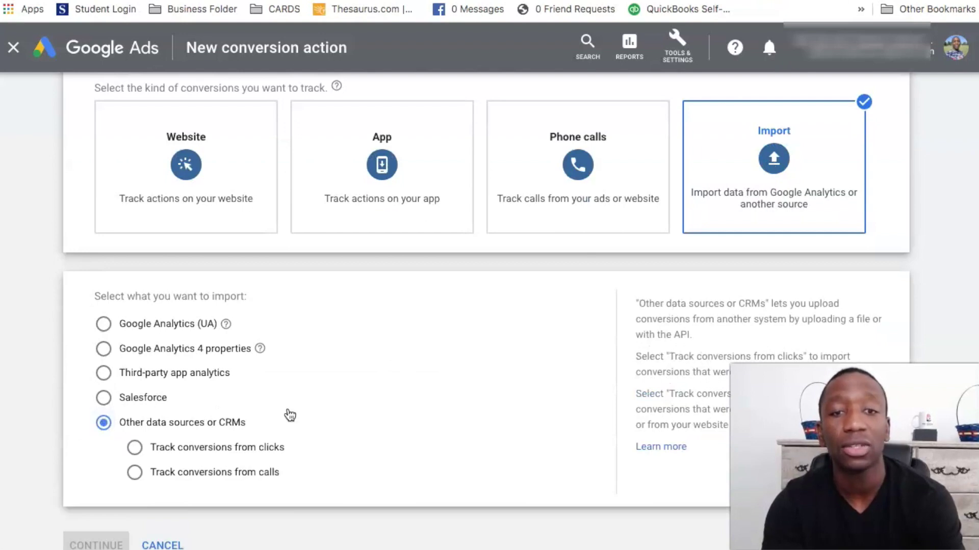
{"action": "scroll", "coordinate": [286, 415], "scroll_direction": "down", "scroll_amount": 2}
{"action": "left_click", "coordinate": [134, 393]}
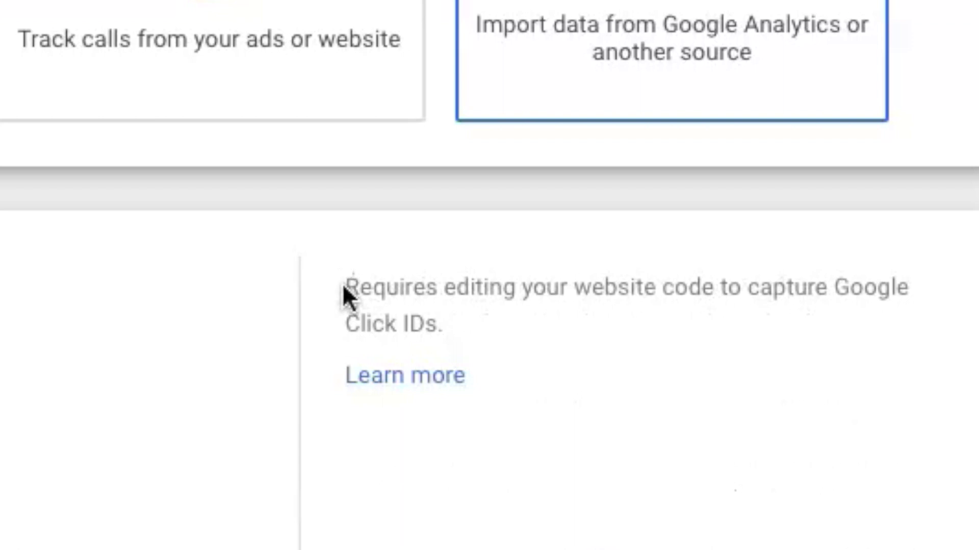
Step: Review the Google Click ID note, continue to the Imported lead form, then return to ClickMagick
{"action": "left_click_drag", "start_coordinate": [634, 249], "coordinate": [709, 253]}
{"action": "left_click_drag", "start_coordinate": [518, 298], "coordinate": [737, 311]}
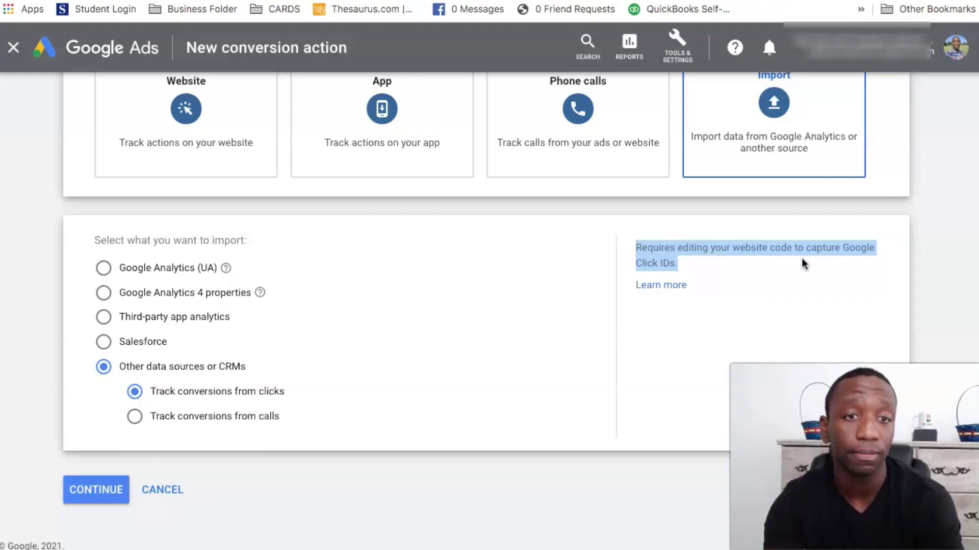
{"action": "left_click", "coordinate": [95, 493]}
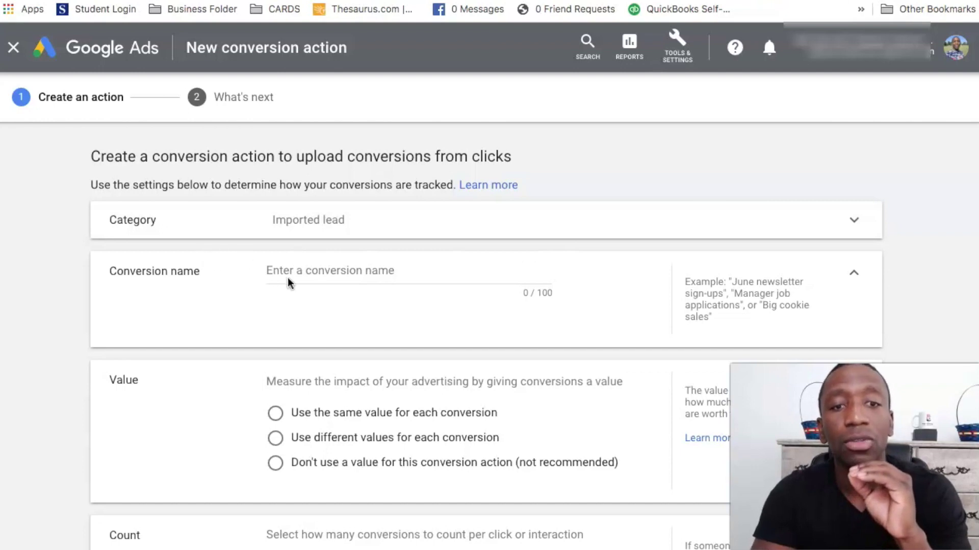
{"action": "left_click", "coordinate": [337, 267]}
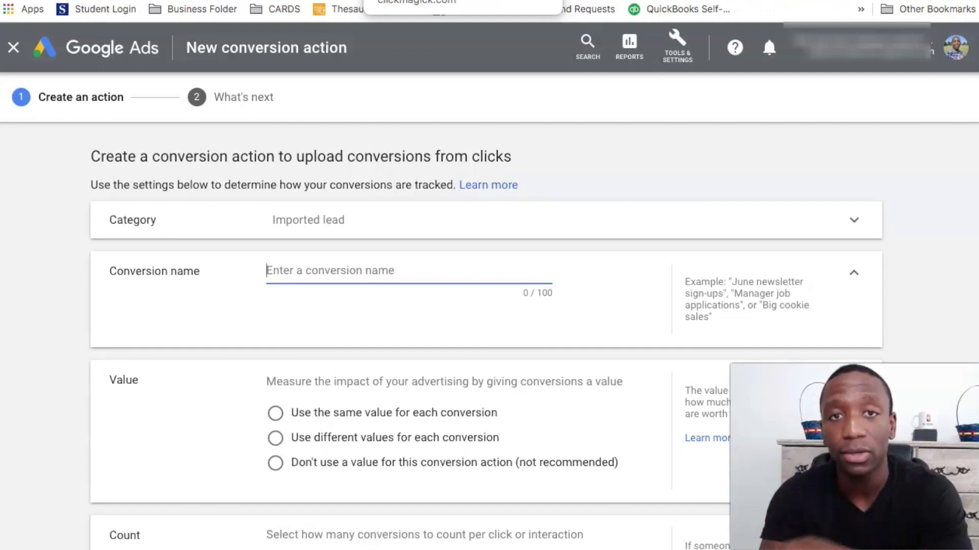
{"action": "left_click", "coordinate": [403, 0]}
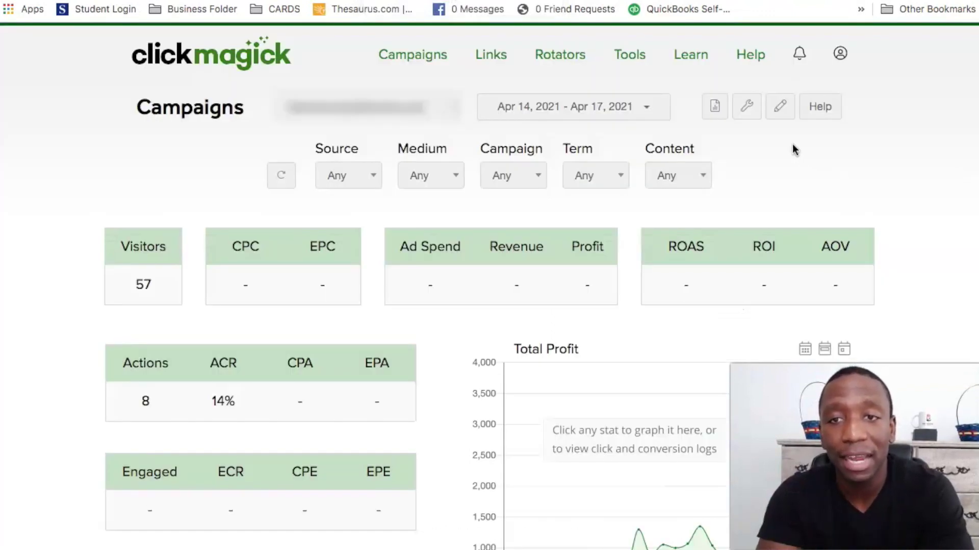
{"action": "left_click", "coordinate": [747, 107]}
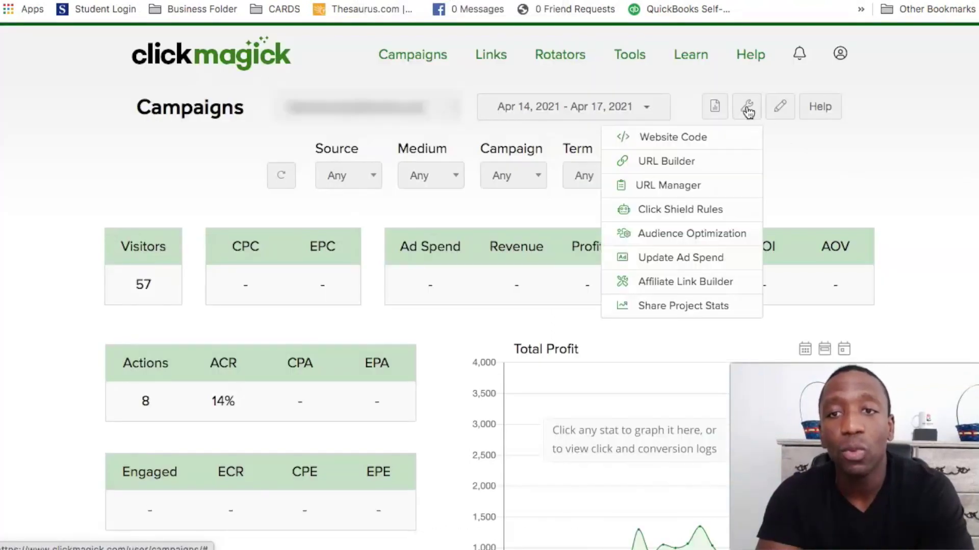
Step: Switch ClickMagick's website code to the Conversion Tracking Code with Ref 'webbylead' and select it
{"action": "left_click", "coordinate": [670, 139]}
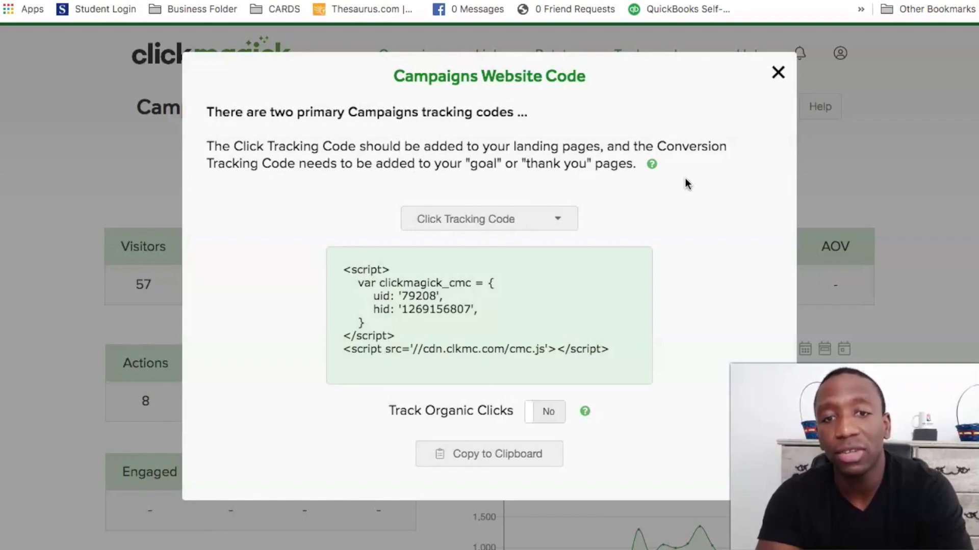
{"action": "left_click", "coordinate": [511, 218]}
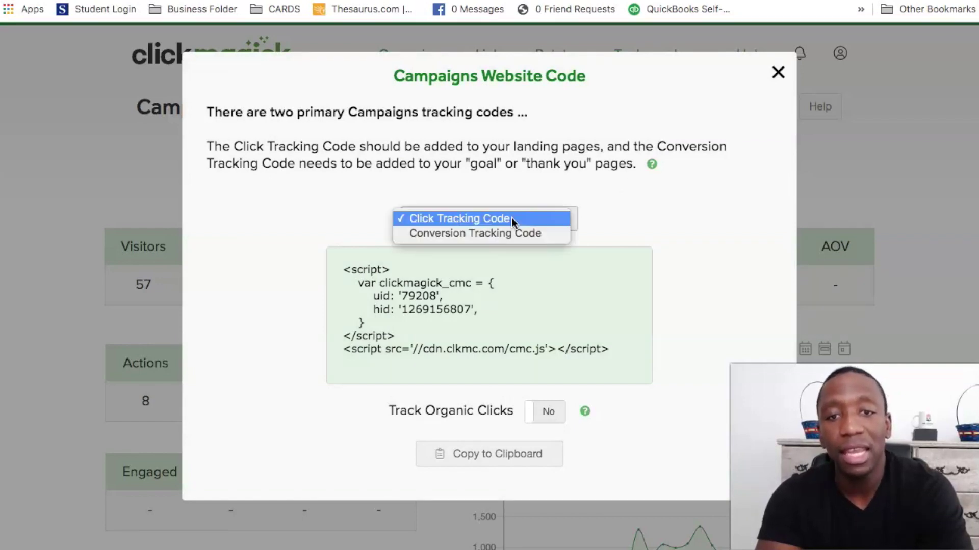
{"action": "left_click", "coordinate": [506, 234]}
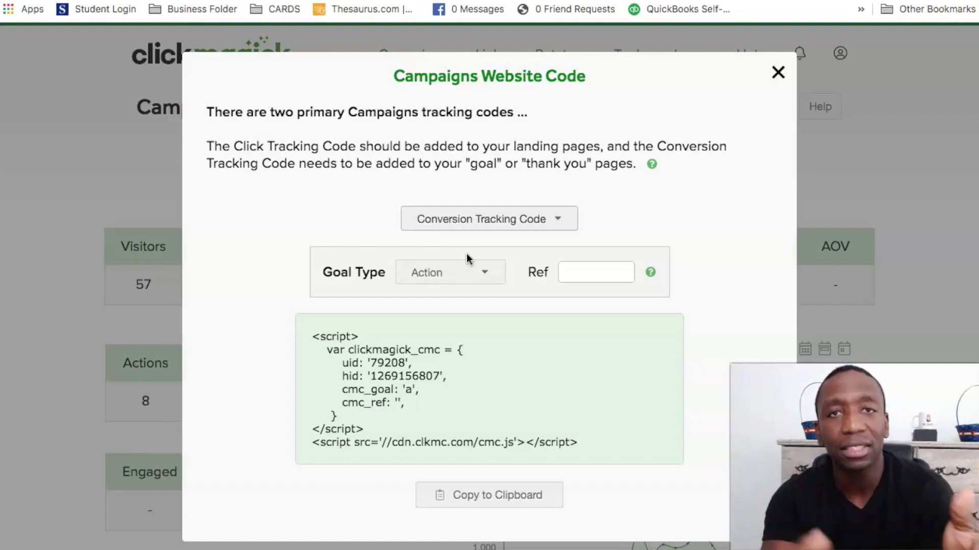
{"action": "left_click", "coordinate": [586, 273]}
{"action": "type", "text": "webbylead"}
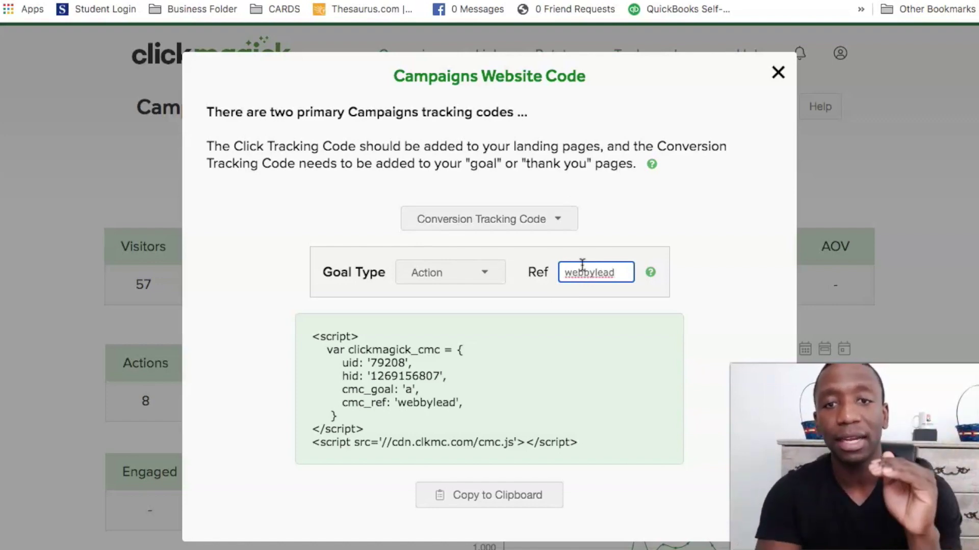
{"action": "double_click", "coordinate": [573, 273]}
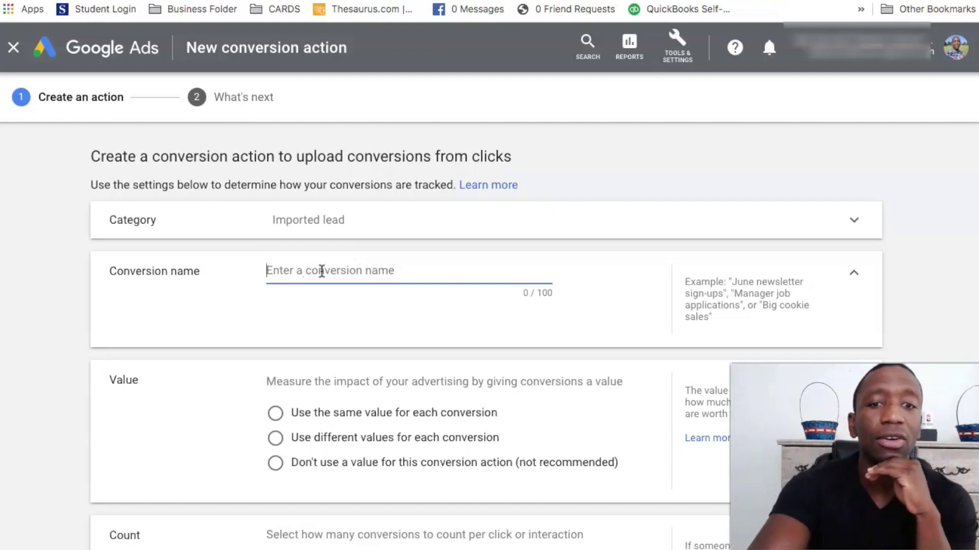
Step: Name the conversion 'webbylead', use no value, and count one conversion per click
{"action": "type", "text": "webbylead"}
{"action": "left_click", "coordinate": [631, 285]}
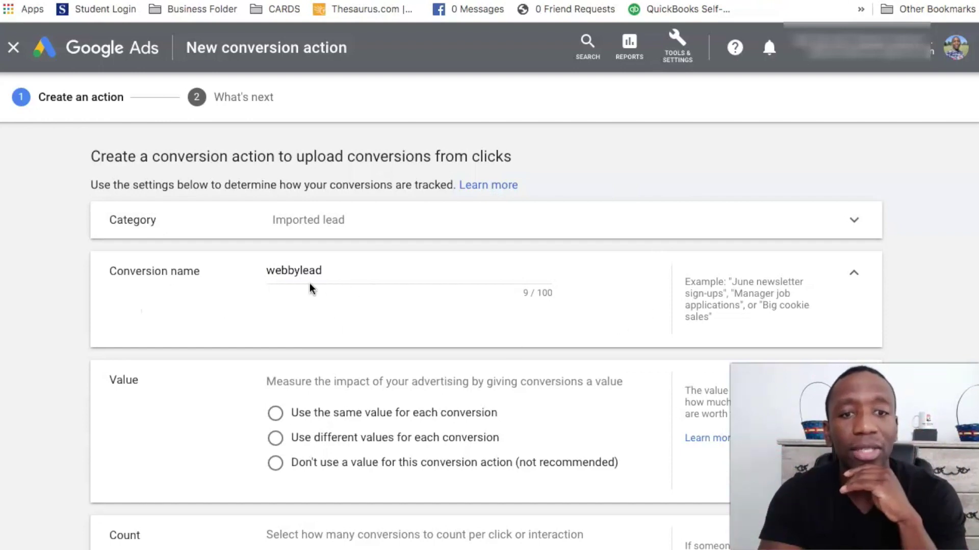
{"action": "scroll", "coordinate": [327, 311], "scroll_direction": "down", "scroll_amount": 3}
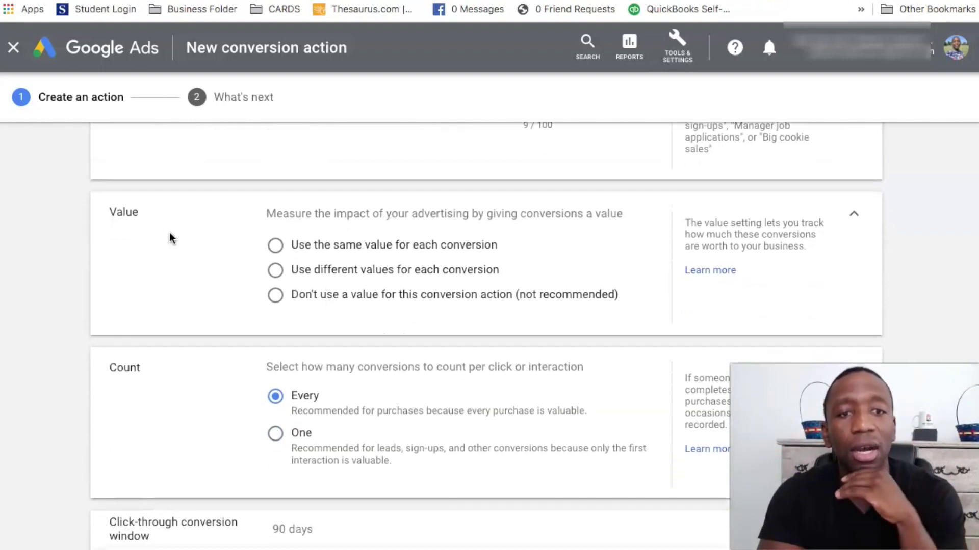
{"action": "left_click", "coordinate": [275, 303]}
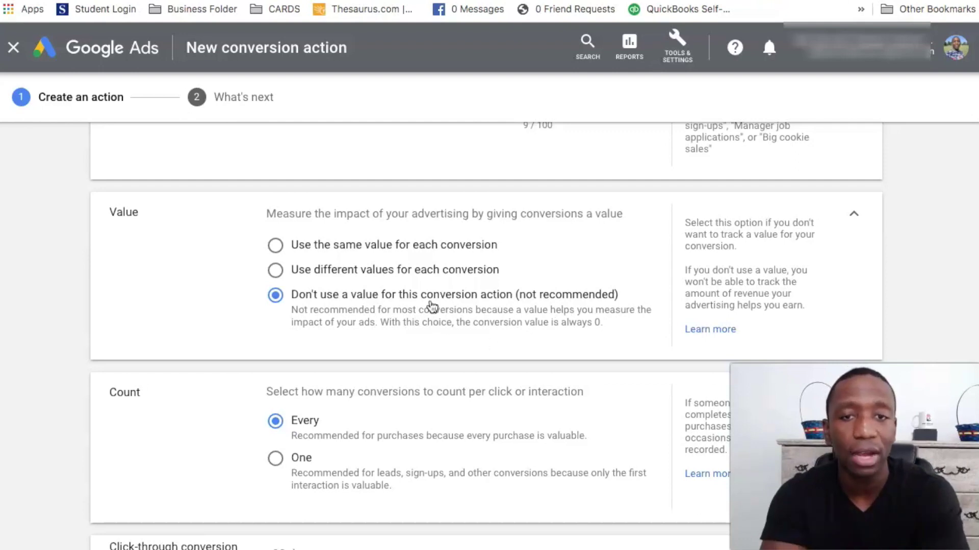
{"action": "scroll", "coordinate": [526, 288], "scroll_direction": "down", "scroll_amount": 3}
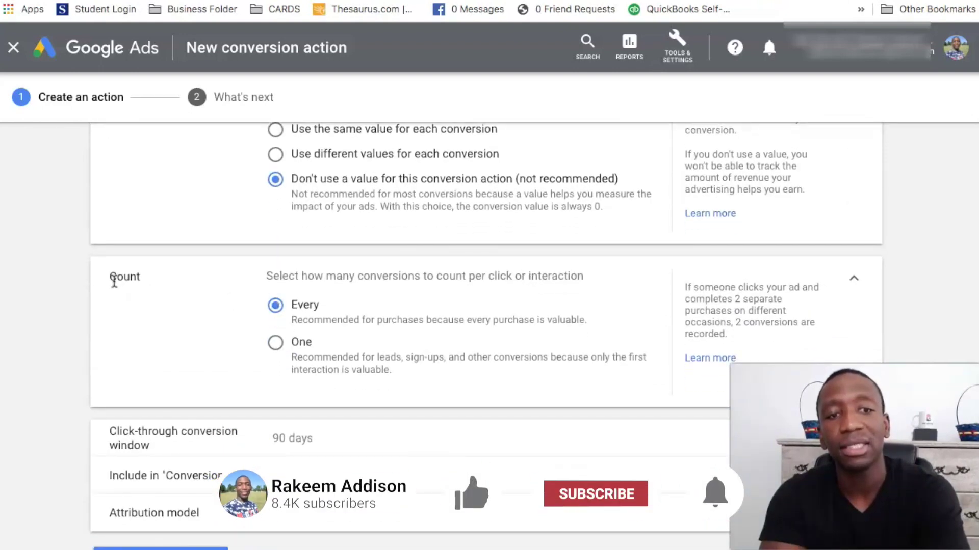
{"action": "left_click", "coordinate": [275, 342]}
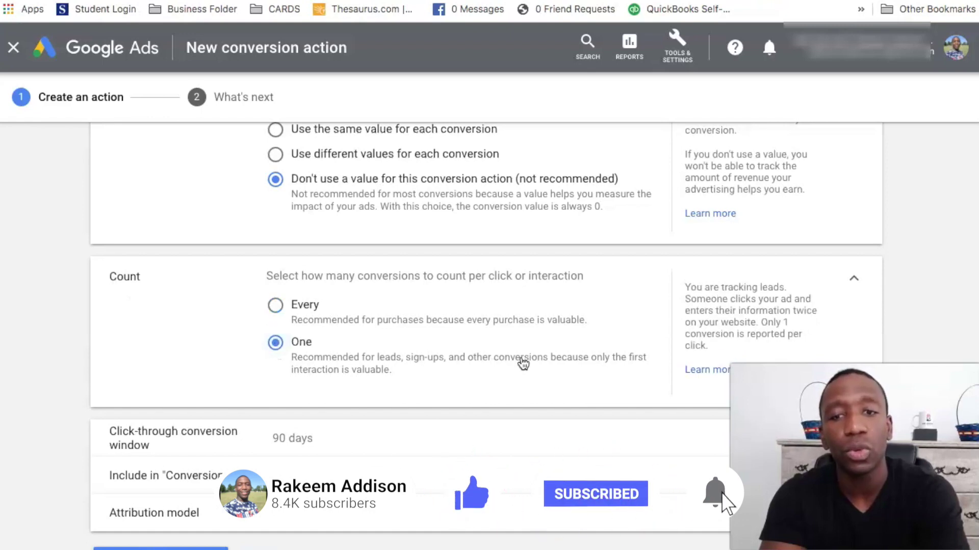
Step: Create the webbylead conversion action and finish setup back at the conversions list
{"action": "scroll", "coordinate": [522, 363], "scroll_direction": "down", "scroll_amount": 1}
{"action": "scroll", "coordinate": [523, 364], "scroll_direction": "down", "scroll_amount": 1}
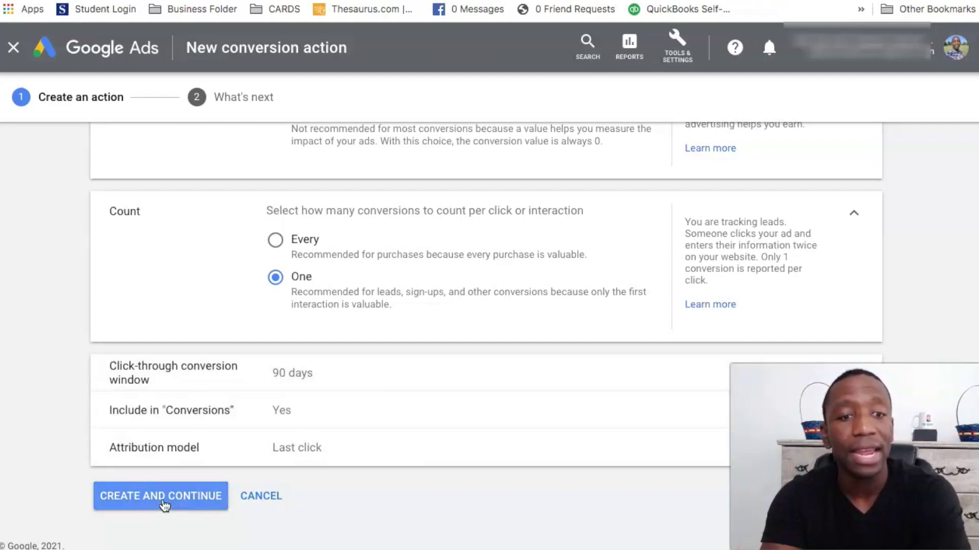
{"action": "scroll", "coordinate": [230, 314], "scroll_direction": "up", "scroll_amount": 7}
{"action": "scroll", "coordinate": [230, 314], "scroll_direction": "down", "scroll_amount": 7}
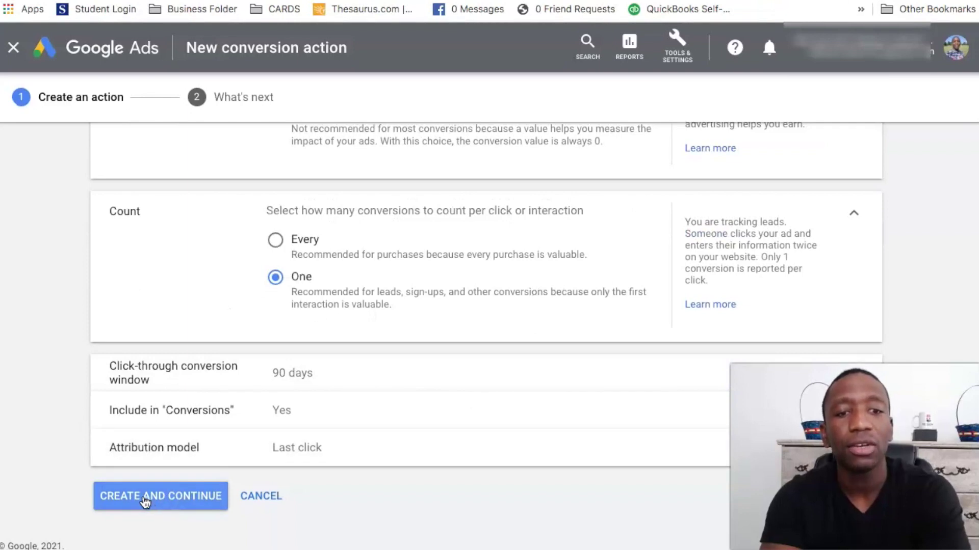
{"action": "left_click", "coordinate": [144, 497]}
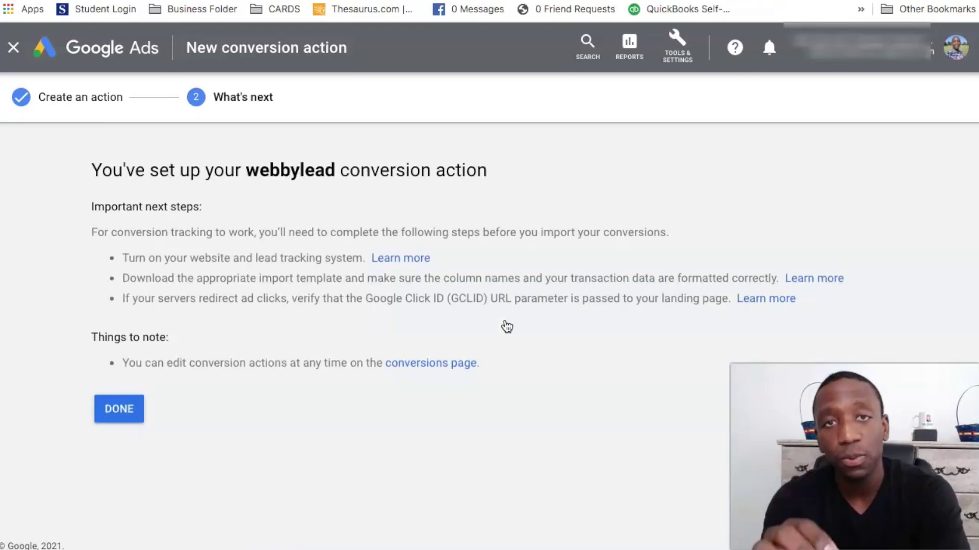
{"action": "left_click", "coordinate": [123, 415]}
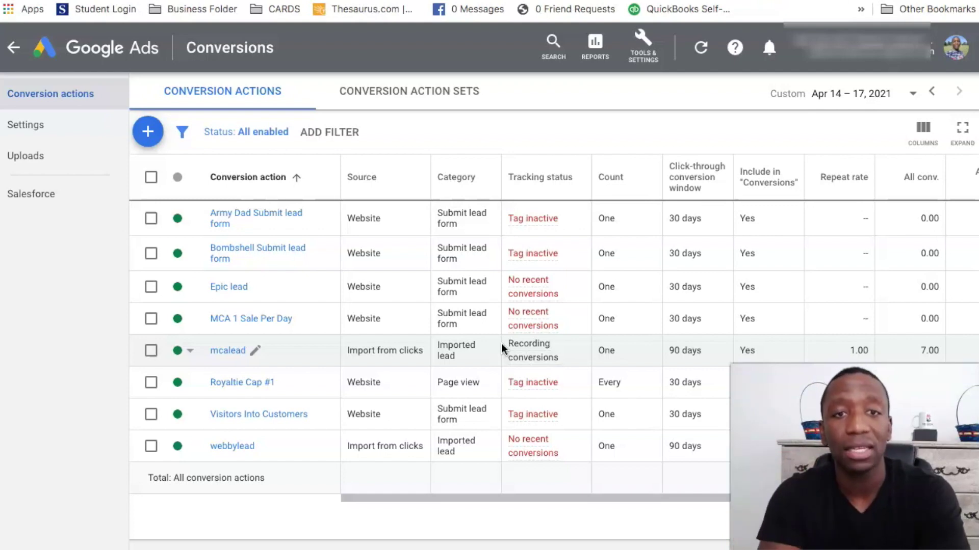
Step: Back in ClickMagick, close the Campaigns Website Code dialog
{"action": "left_click", "coordinate": [669, 1]}
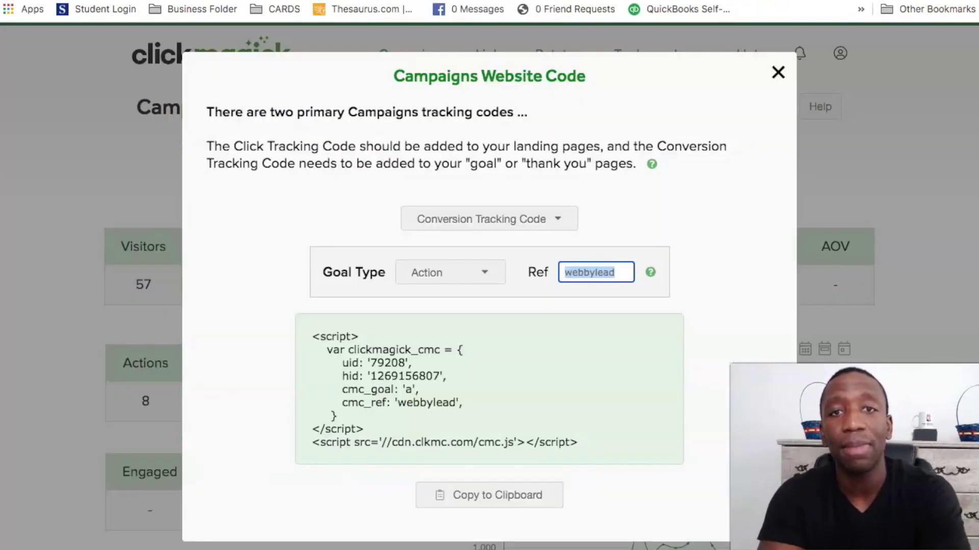
{"action": "left_click", "coordinate": [778, 72]}
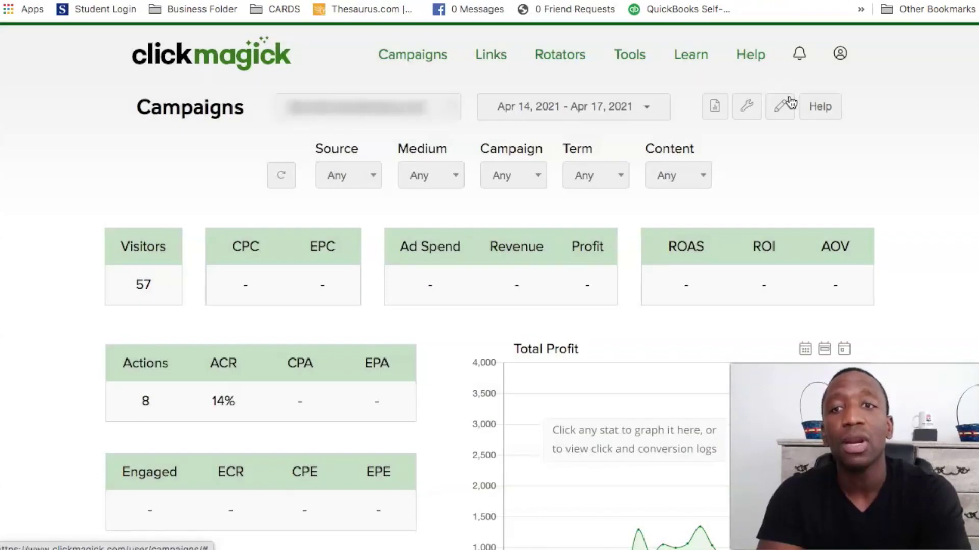
Step: Open Audience Optimization from ClickMagick's campaign tools menu
{"action": "left_click", "coordinate": [748, 107]}
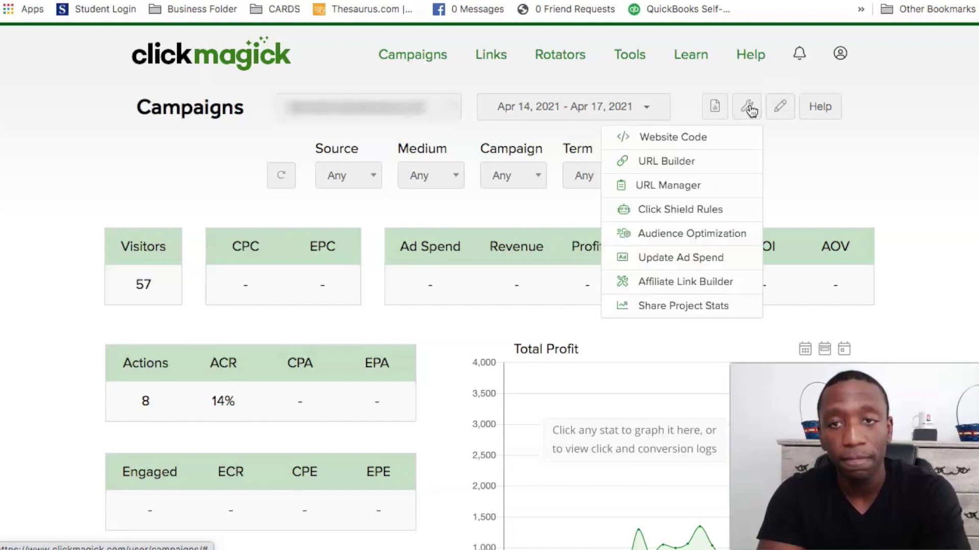
{"action": "left_click", "coordinate": [711, 235]}
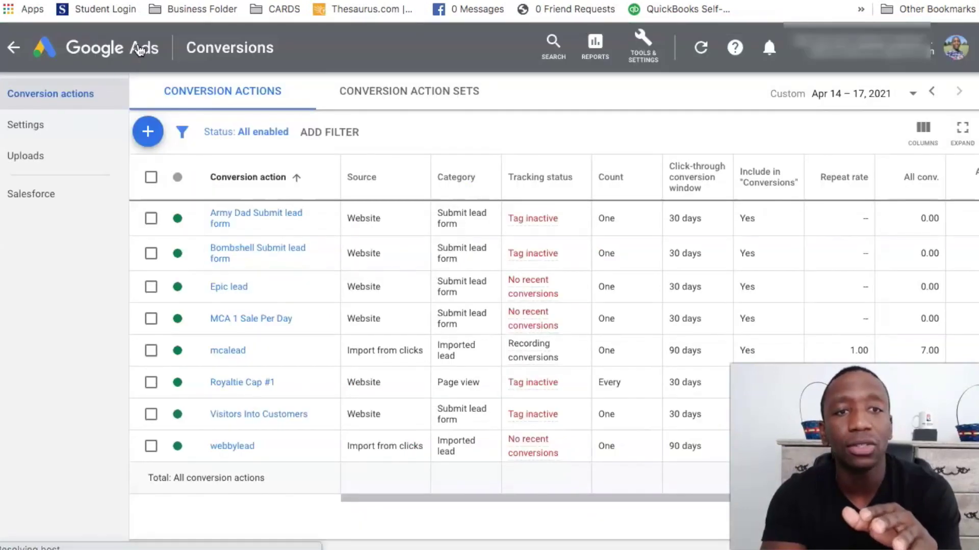
Step: View the Google Ads All campaigns overview, then return to the ClickMagick Campaigns dashboard
{"action": "left_click", "coordinate": [139, 49]}
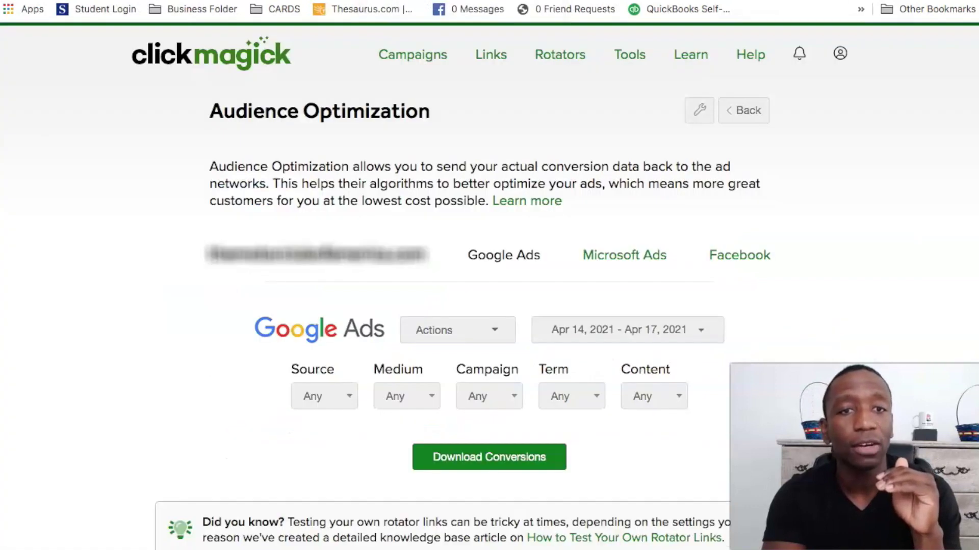
{"action": "left_click", "coordinate": [398, 58]}
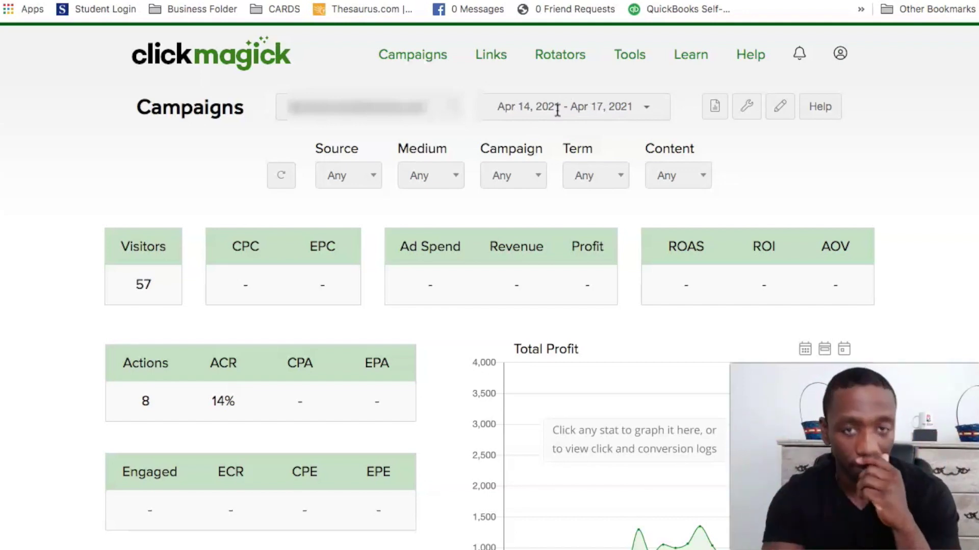
Step: Review the Campaigns dashboard stats and open the campaign tools menu
{"action": "scroll", "coordinate": [220, 187], "scroll_direction": "down", "scroll_amount": 1}
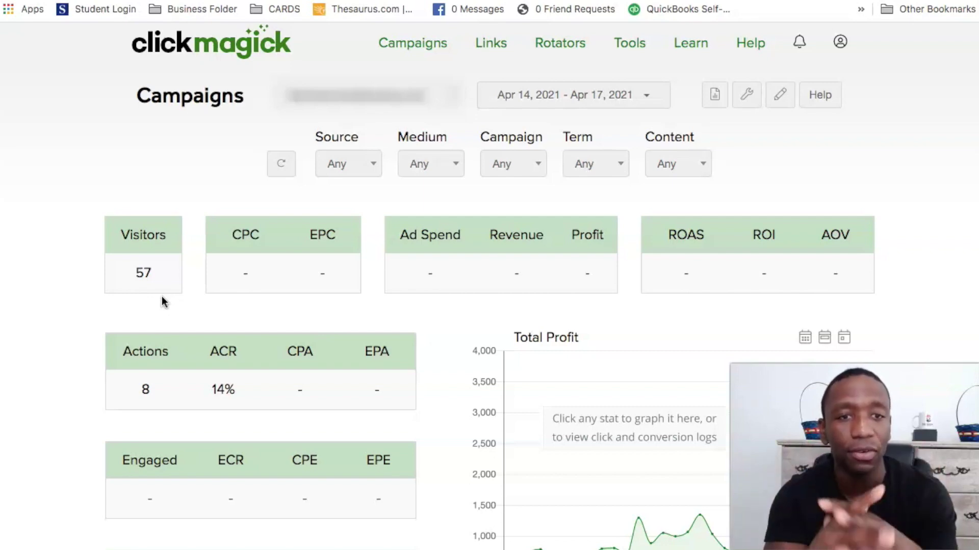
{"action": "left_click", "coordinate": [747, 96]}
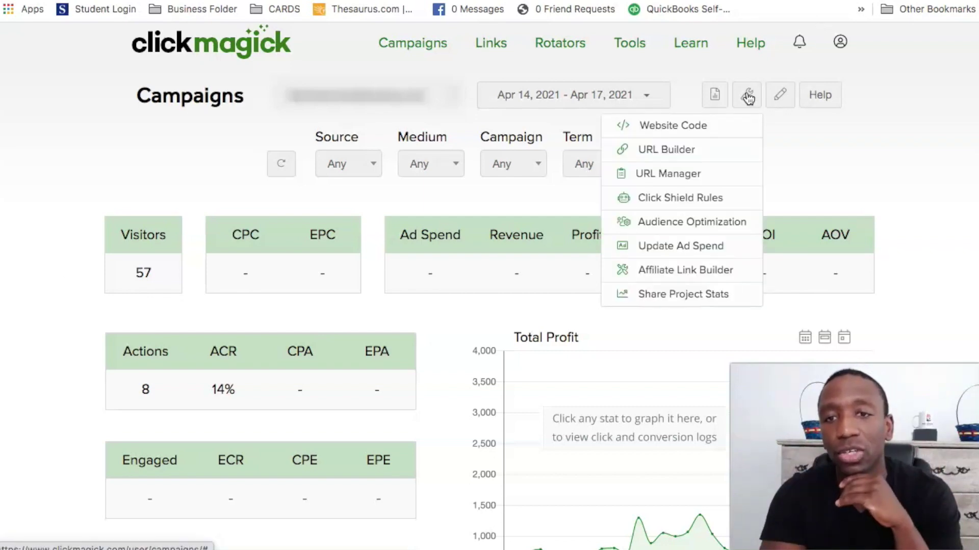
Step: On Audience Optimization, set the date range to today (Apr 17), then view the conversions CSV in Excel
{"action": "left_click", "coordinate": [727, 220]}
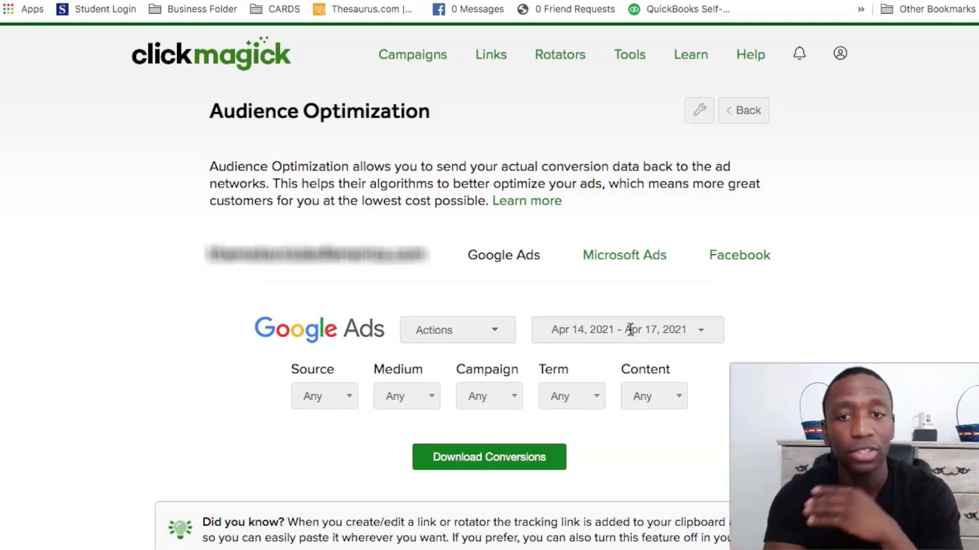
{"action": "left_click", "coordinate": [605, 329]}
{"action": "left_click", "coordinate": [534, 367]}
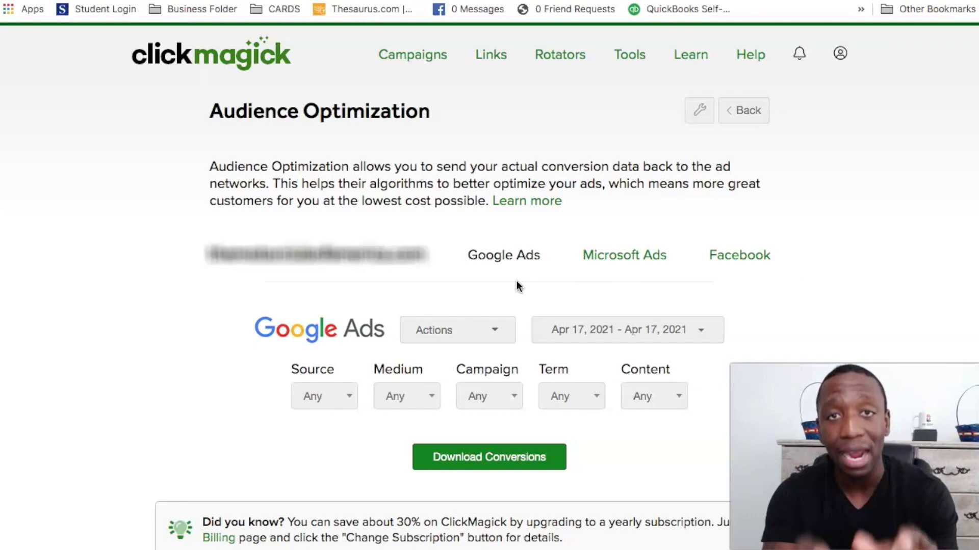
{"action": "mouse_move", "coordinate": [548, 537]}
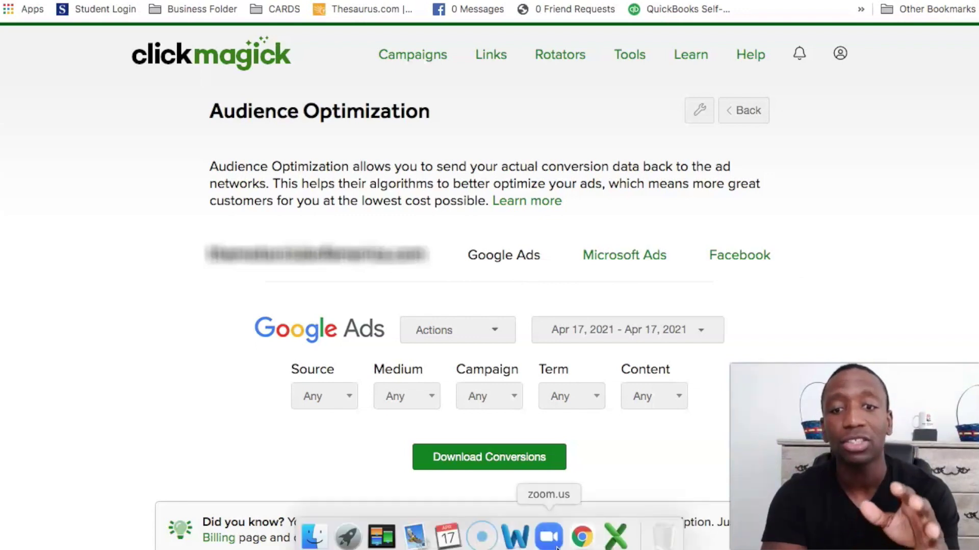
{"action": "left_click", "coordinate": [616, 538]}
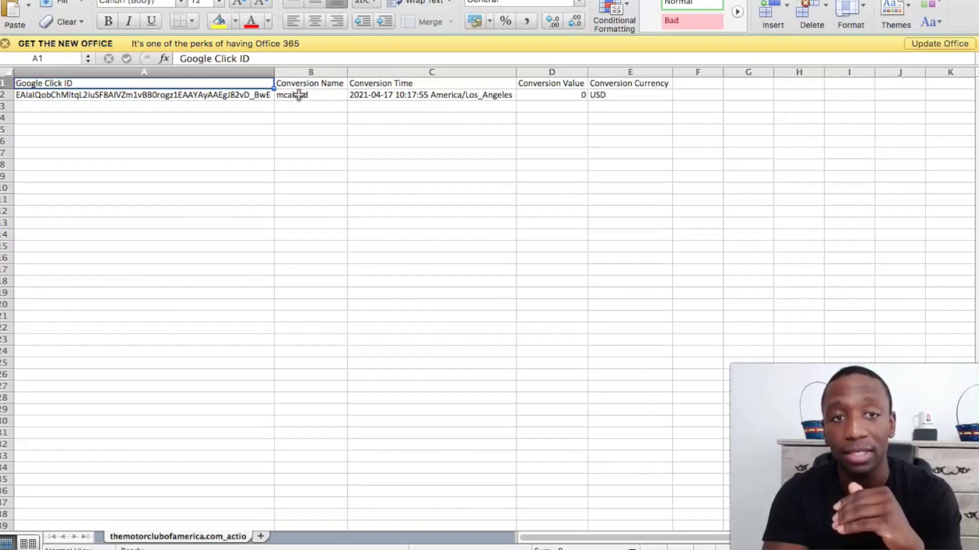
Step: Edit cell B2 of the conversions file so the conversion name stays 'mcalead'
{"action": "left_click", "coordinate": [299, 94]}
{"action": "double_click", "coordinate": [300, 95]}
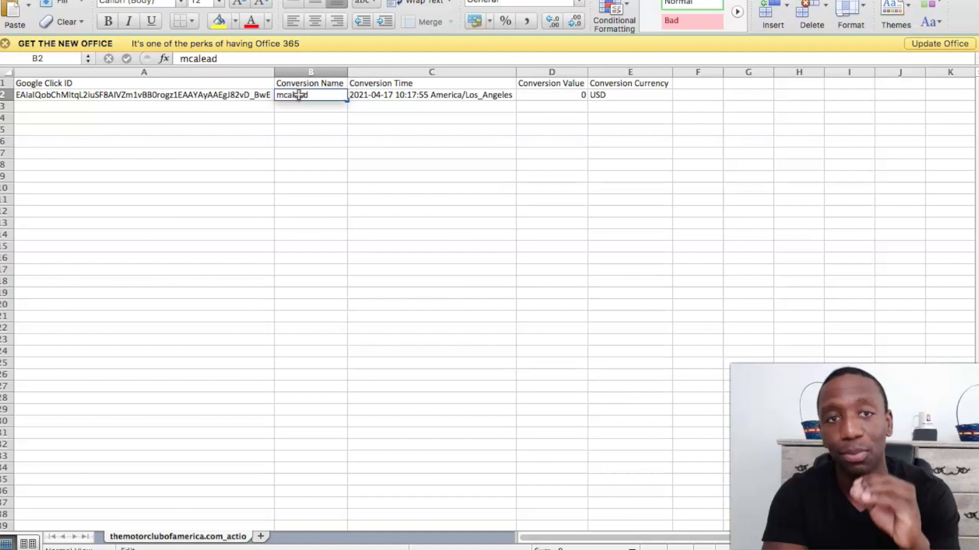
{"action": "double_click", "coordinate": [298, 95]}
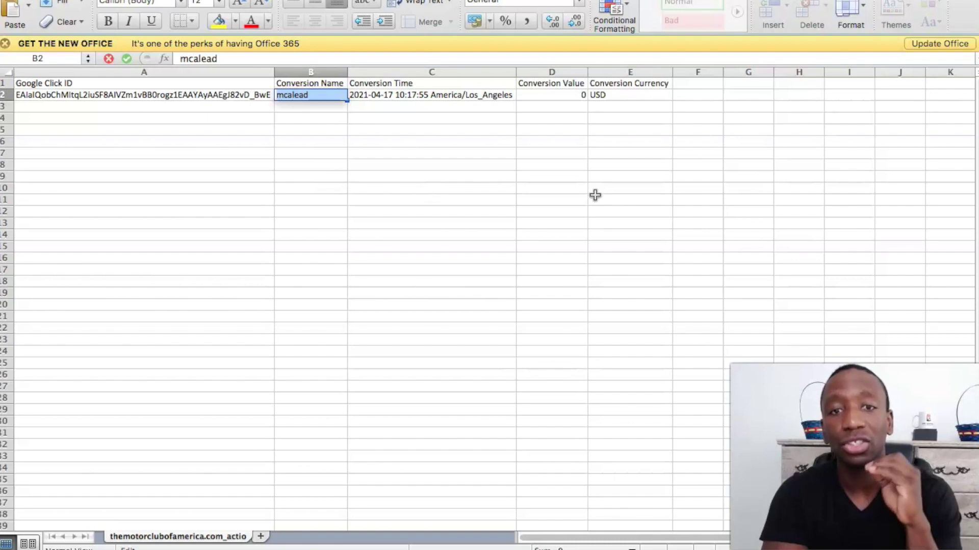
{"action": "left_click", "coordinate": [531, 175]}
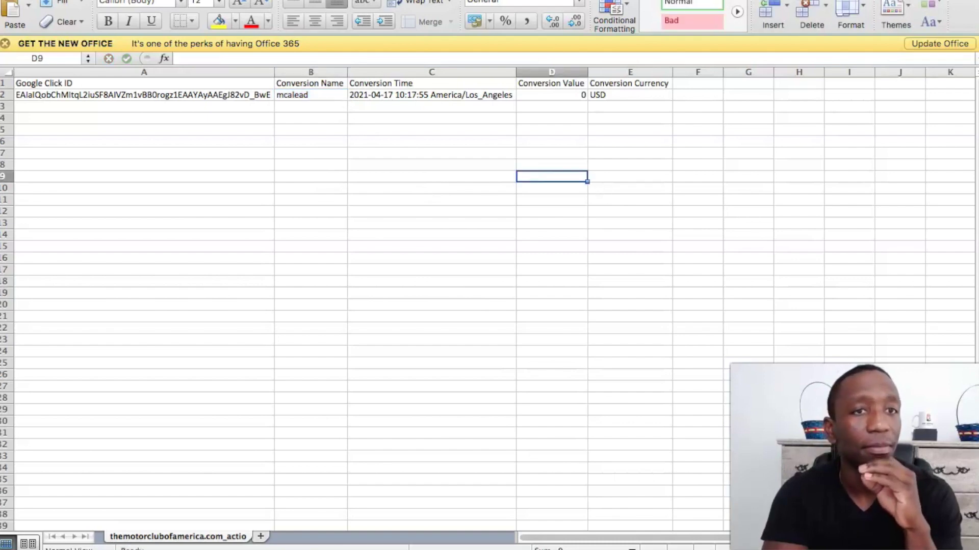
Step: Save the workbook in its current CSV format and return to Chrome
{"action": "left_click", "coordinate": [103, 2]}
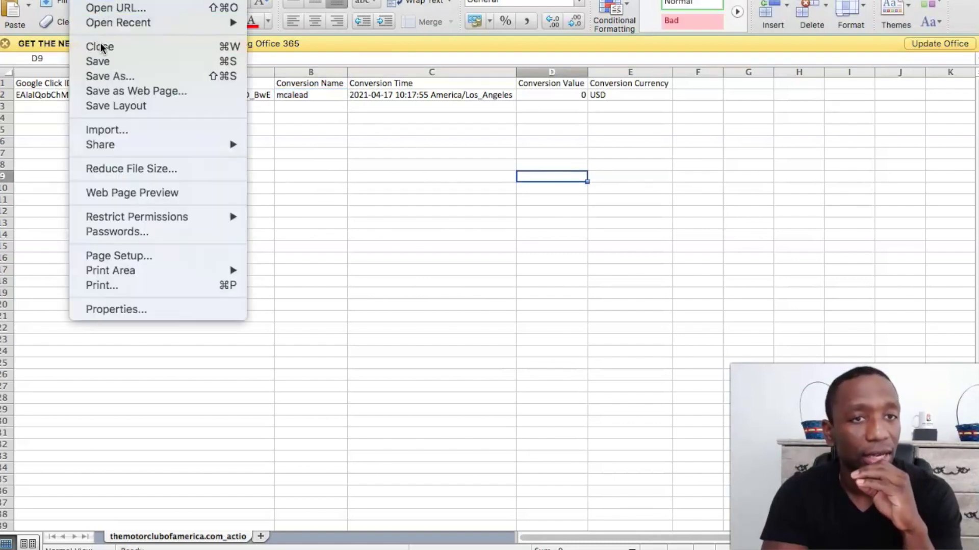
{"action": "left_click", "coordinate": [105, 60]}
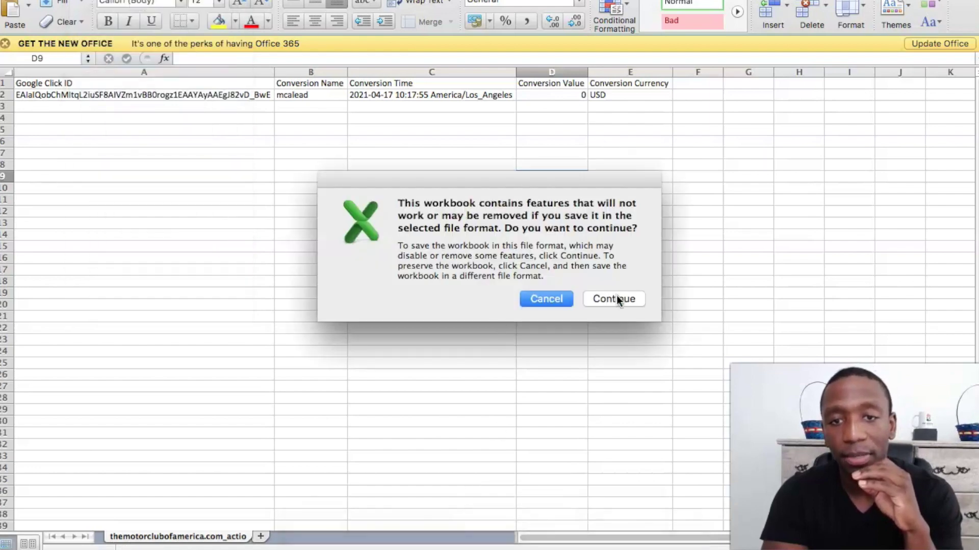
{"action": "left_click", "coordinate": [616, 299]}
{"action": "left_click", "coordinate": [582, 544]}
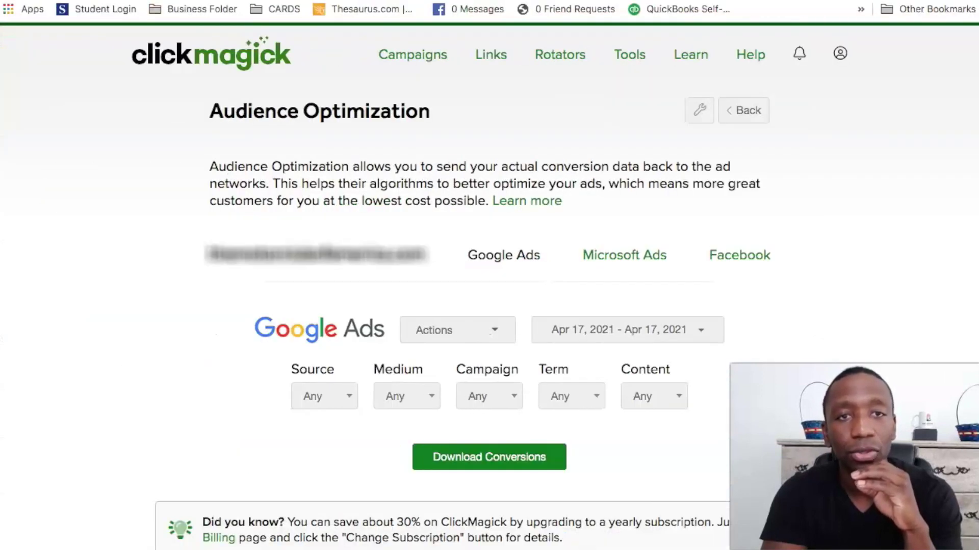
Step: Show the Conversions uploads history, where the Apr 17, 2021 upload succeeded with 7 rows
{"action": "key", "text": "ctrl+Tab"}
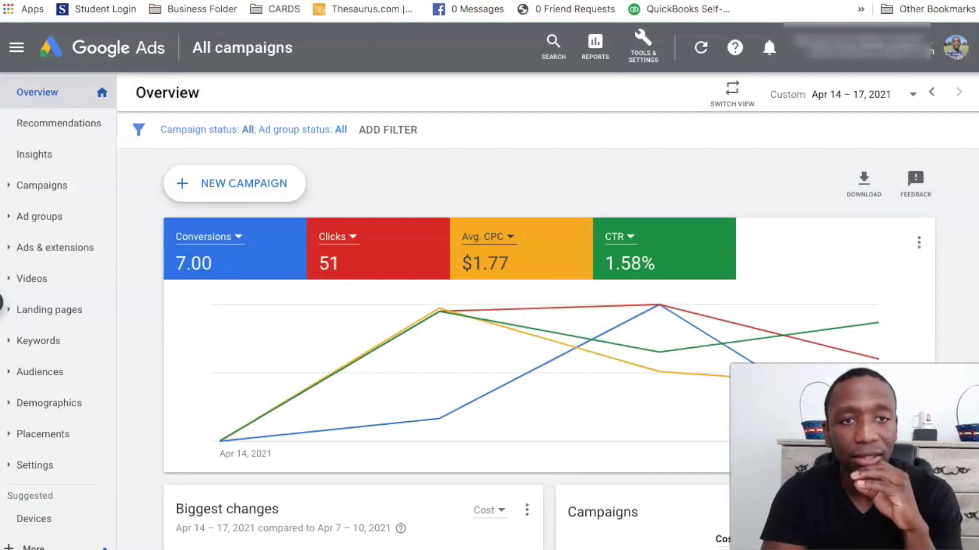
{"action": "left_click", "coordinate": [643, 45]}
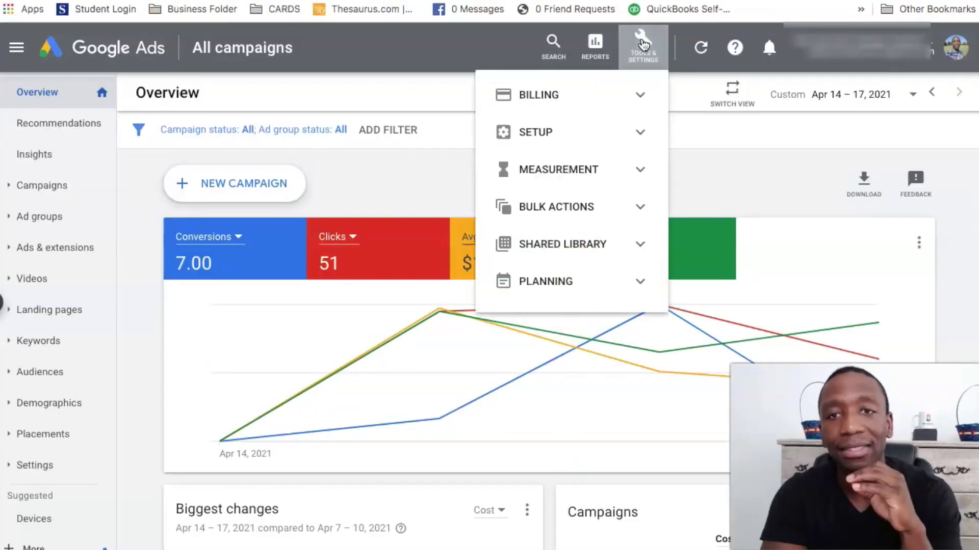
{"action": "left_click", "coordinate": [601, 178]}
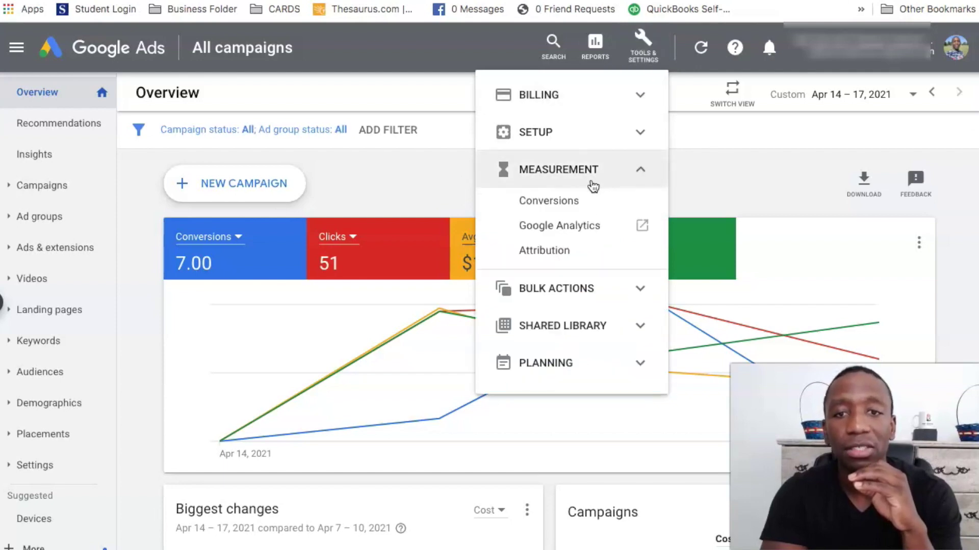
{"action": "left_click", "coordinate": [565, 206]}
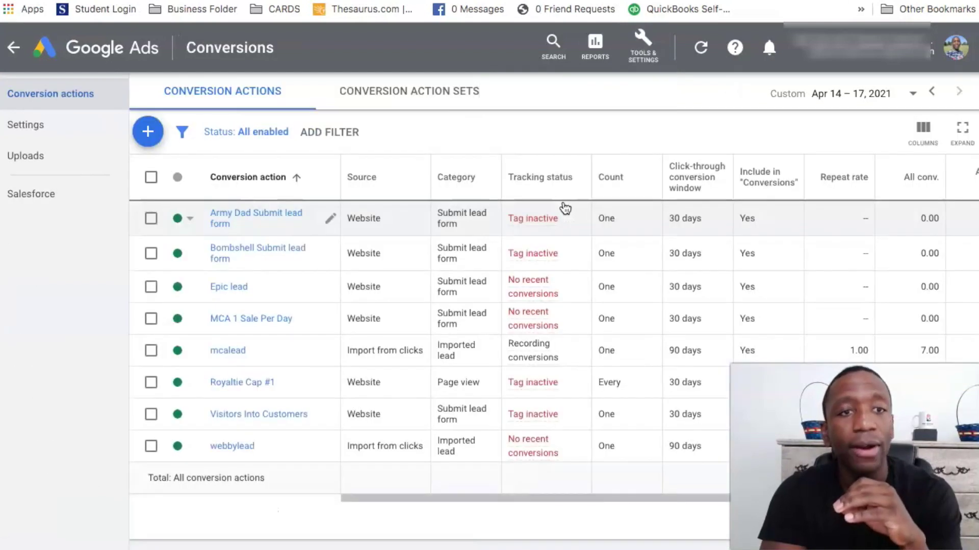
{"action": "left_click", "coordinate": [28, 156]}
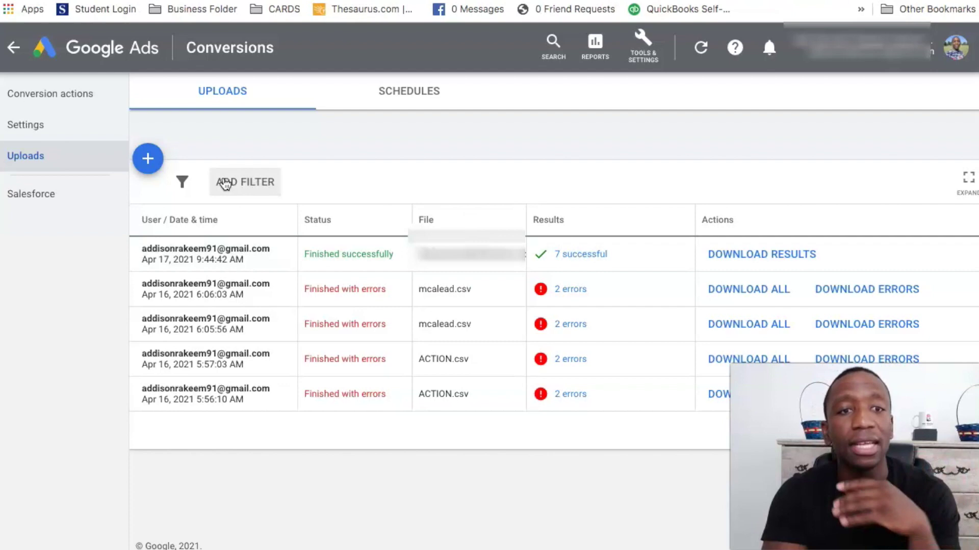
{"action": "left_click", "coordinate": [150, 160]}
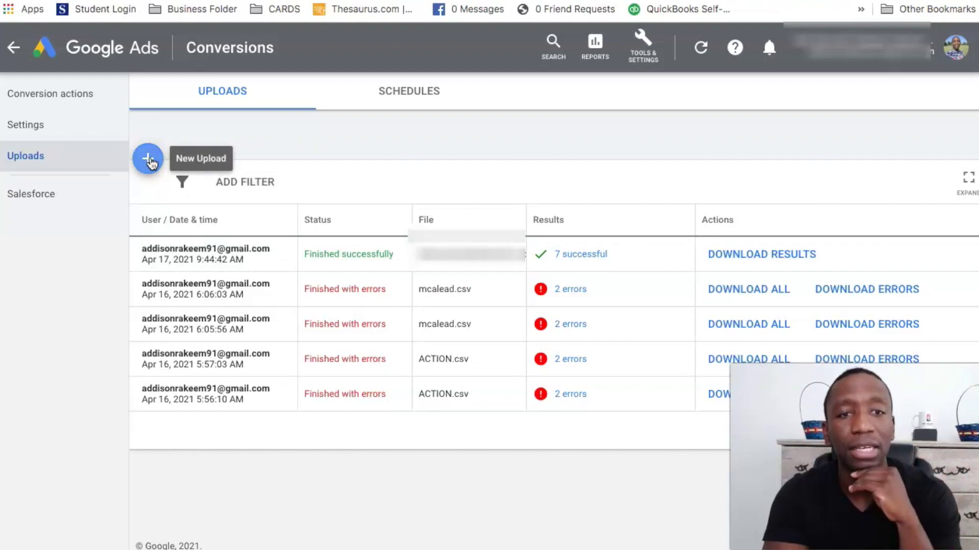
Step: Upload the newest conversions CSV file and apply it, giving 1 successful row
{"action": "left_click", "coordinate": [183, 297]}
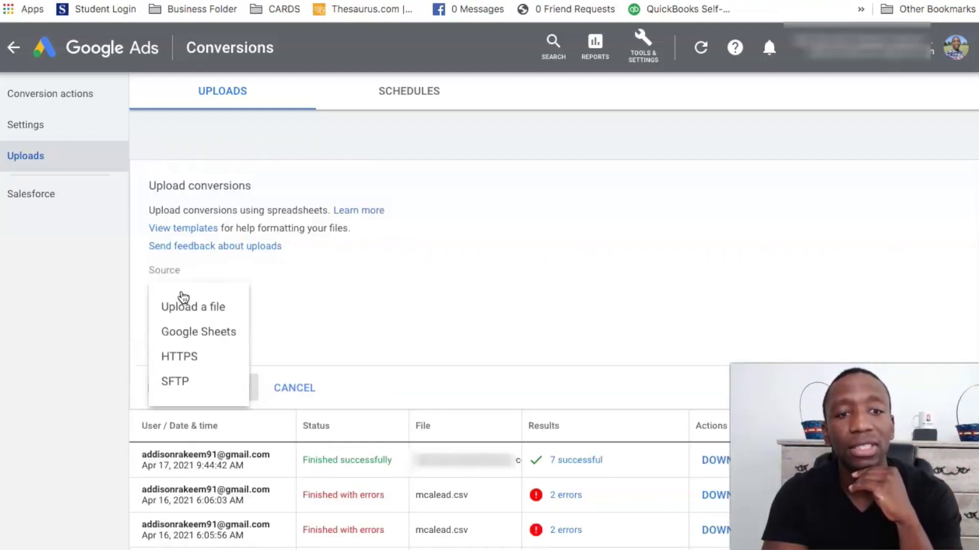
{"action": "left_click", "coordinate": [190, 308]}
{"action": "left_click", "coordinate": [327, 287]}
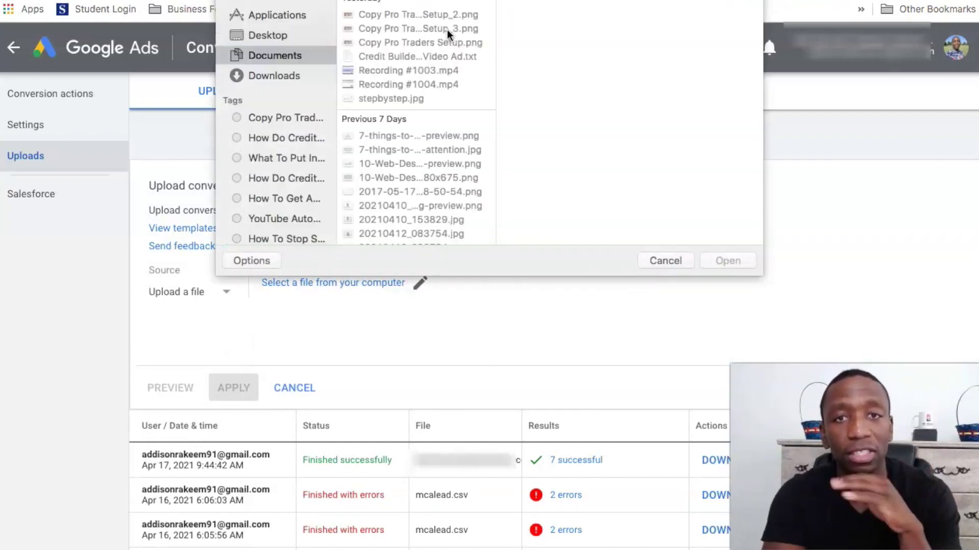
{"action": "scroll", "coordinate": [447, 30], "scroll_direction": "up", "scroll_amount": 2}
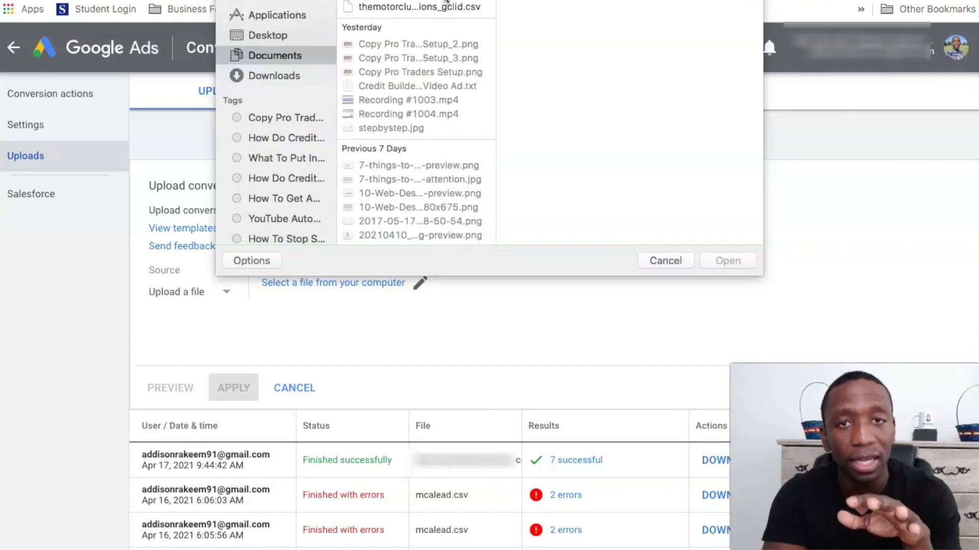
{"action": "left_click", "coordinate": [446, 5]}
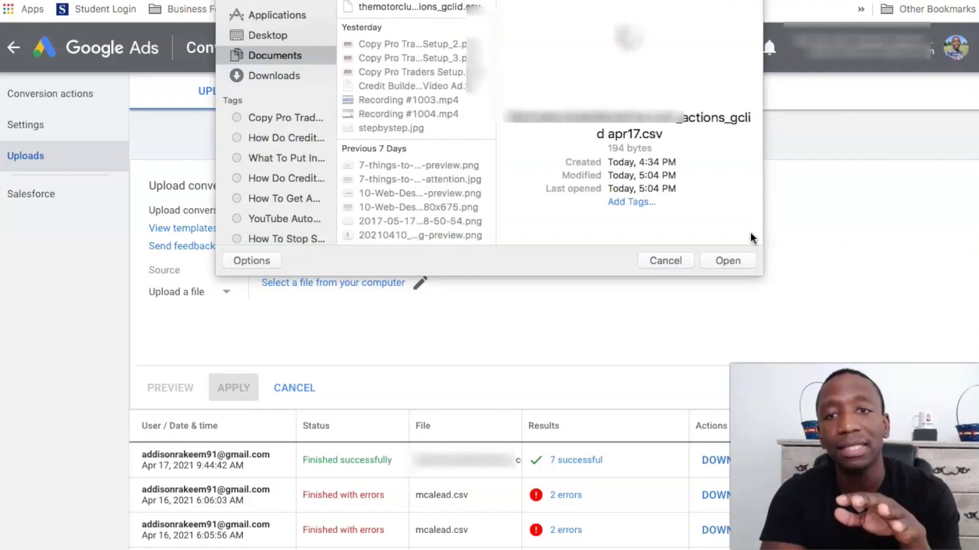
{"action": "left_click", "coordinate": [727, 260]}
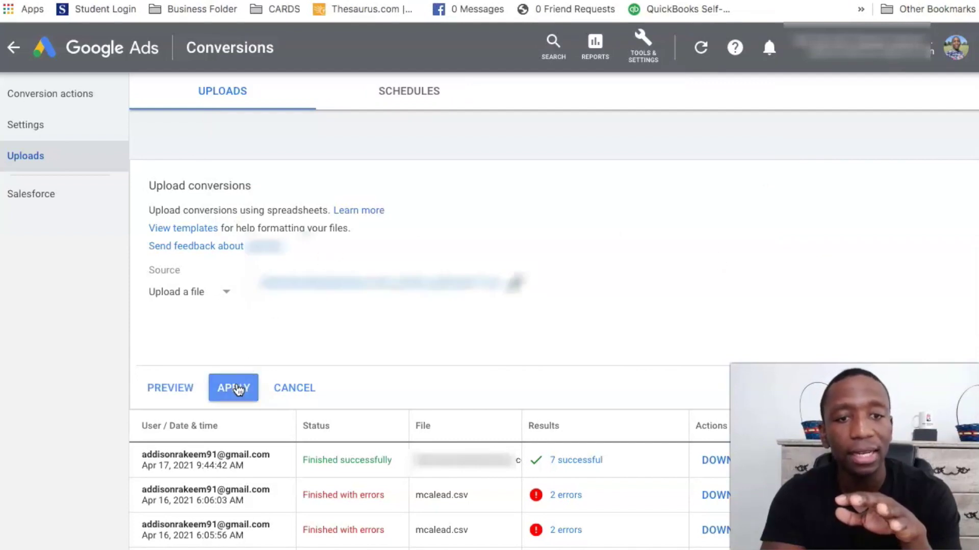
{"action": "left_click", "coordinate": [236, 389]}
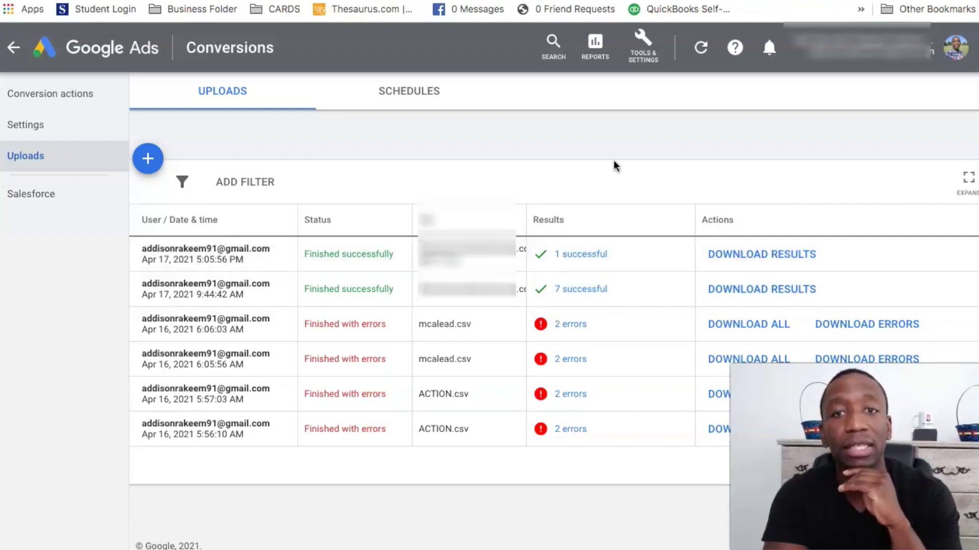
{"action": "left_click", "coordinate": [635, 57]}
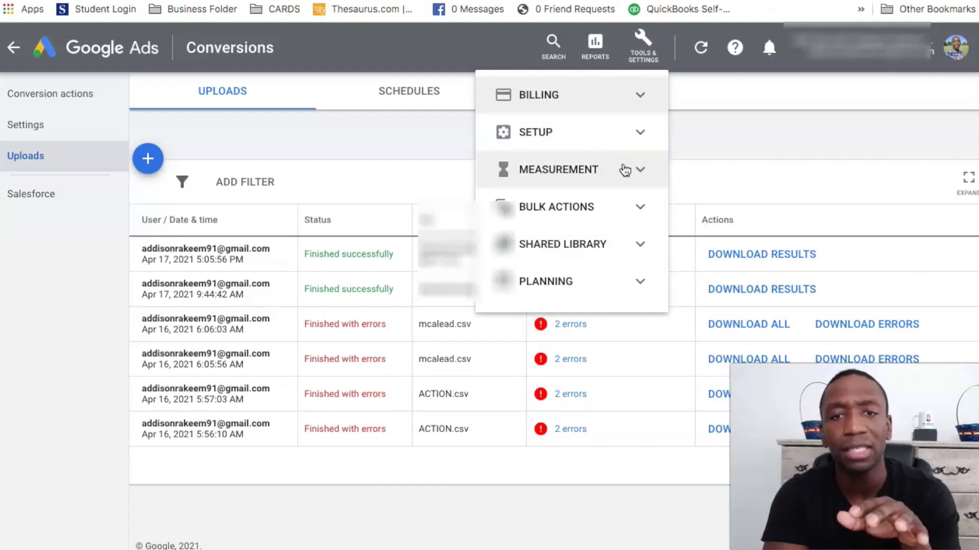
Step: Return to the Conversion actions table: mcalead shows 7.00 conversions, webbylead none recent
{"action": "left_click", "coordinate": [595, 171]}
{"action": "left_click", "coordinate": [554, 203]}
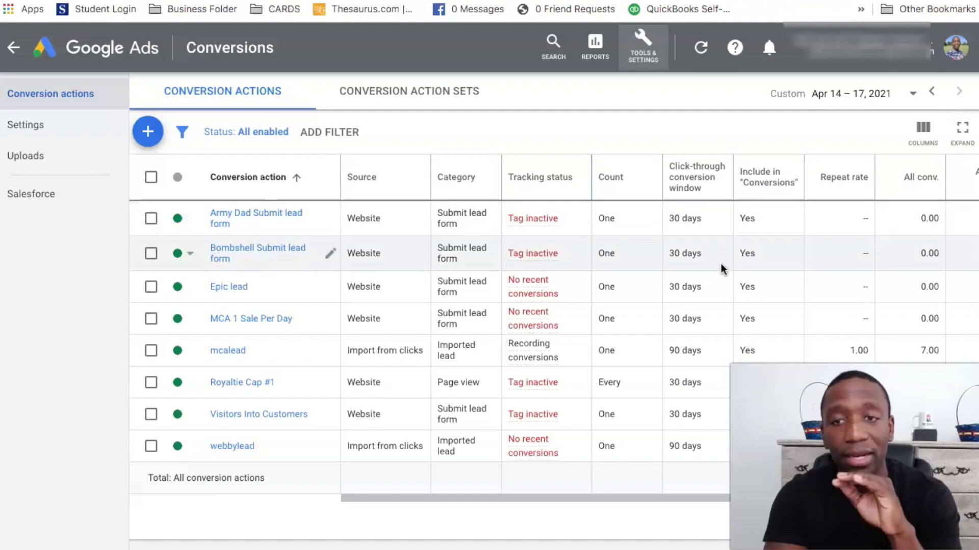
{"action": "scroll", "coordinate": [729, 270], "scroll_direction": "right", "scroll_amount": 2}
{"action": "scroll", "coordinate": [728, 270], "scroll_direction": "down", "scroll_amount": 1}
{"action": "scroll", "coordinate": [745, 279], "scroll_direction": "left", "scroll_amount": 2}
{"action": "scroll", "coordinate": [745, 279], "scroll_direction": "up", "scroll_amount": 1}
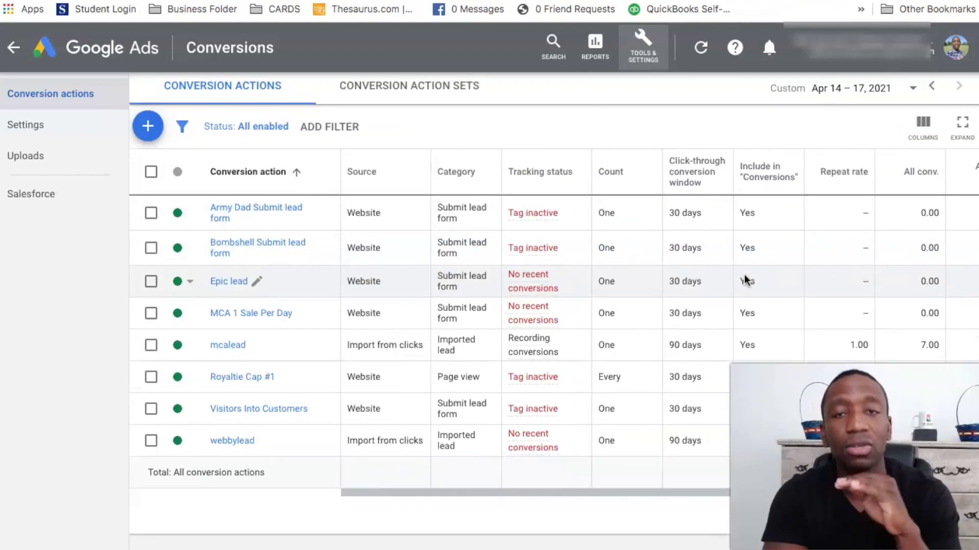